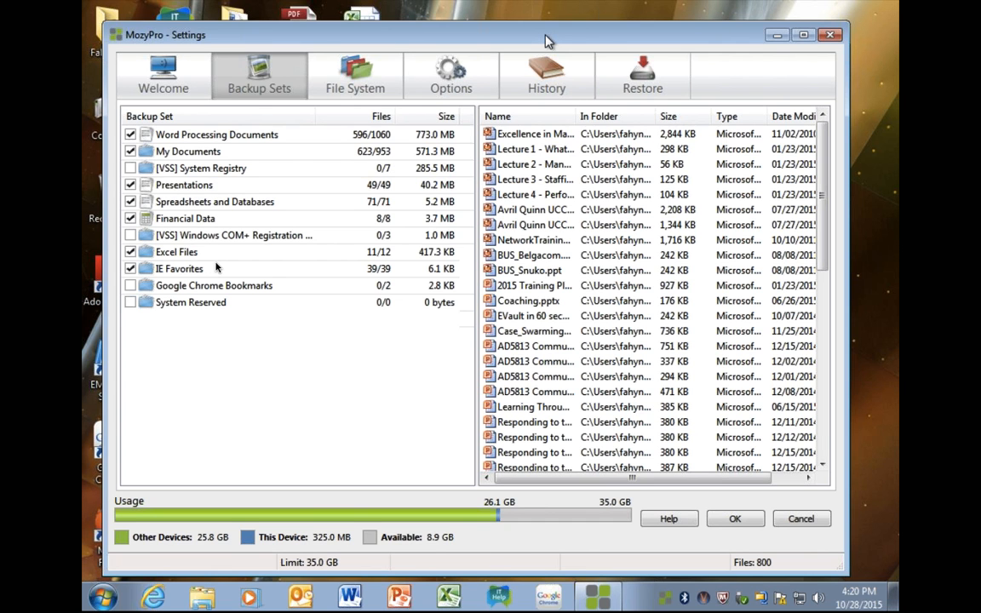
Create a new backup set named "Webinar 1"
{"action": "right_click", "coordinate": [205, 352]}
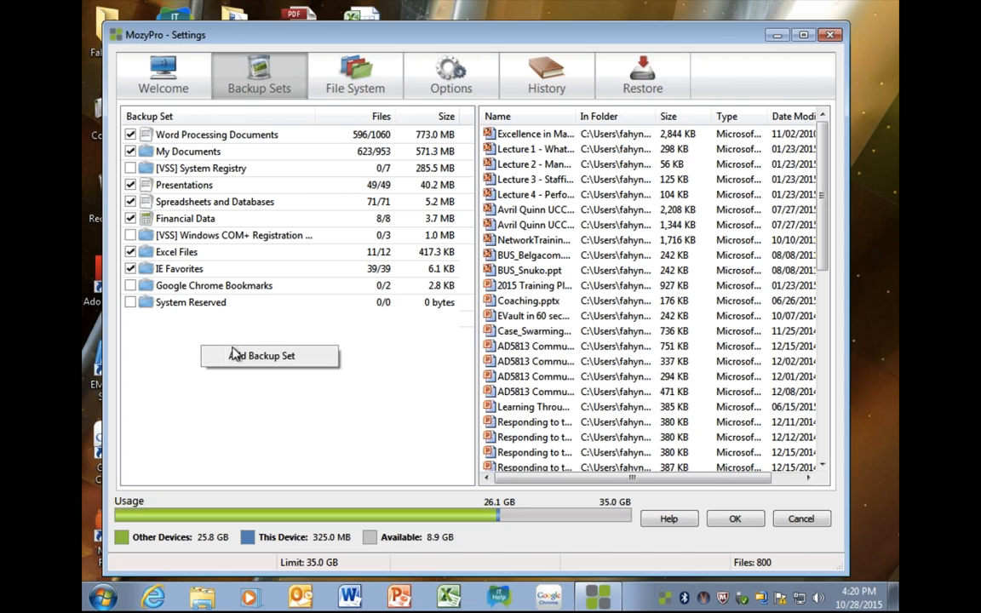
{"action": "left_click", "coordinate": [245, 358]}
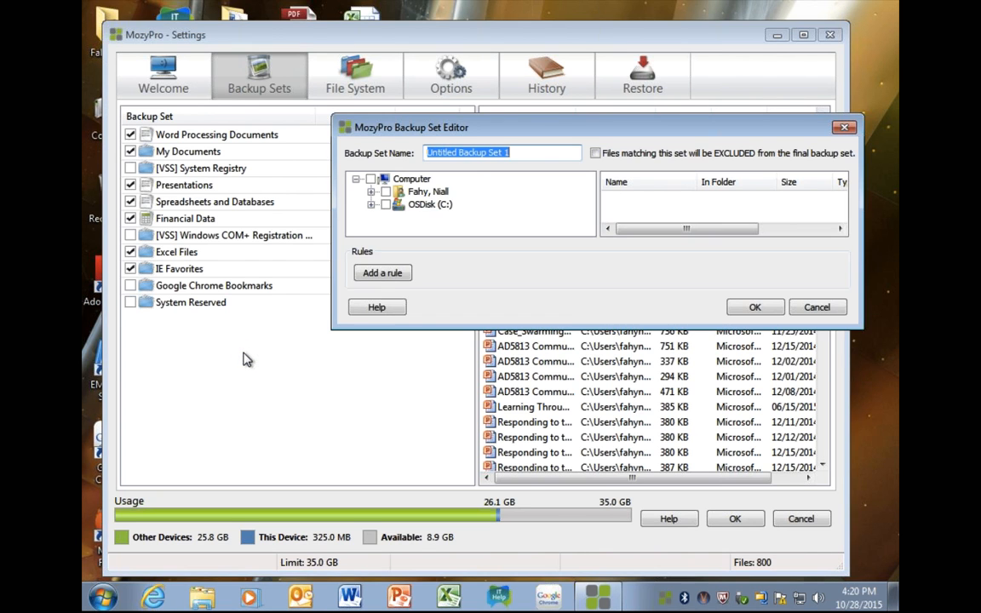
{"action": "left_click_drag", "start_coordinate": [467, 129], "coordinate": [337, 140]}
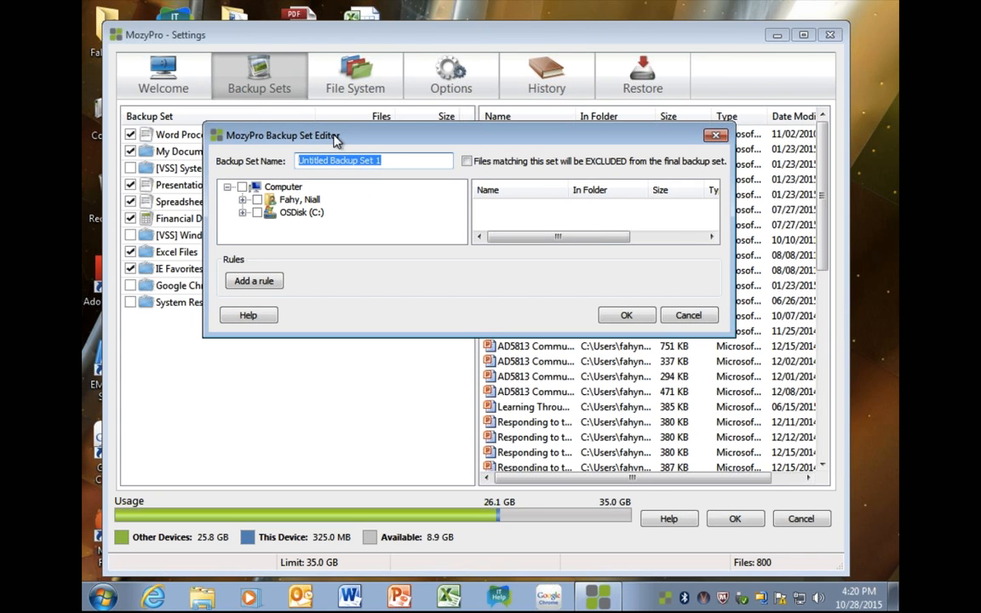
{"action": "type", "text": "W"}
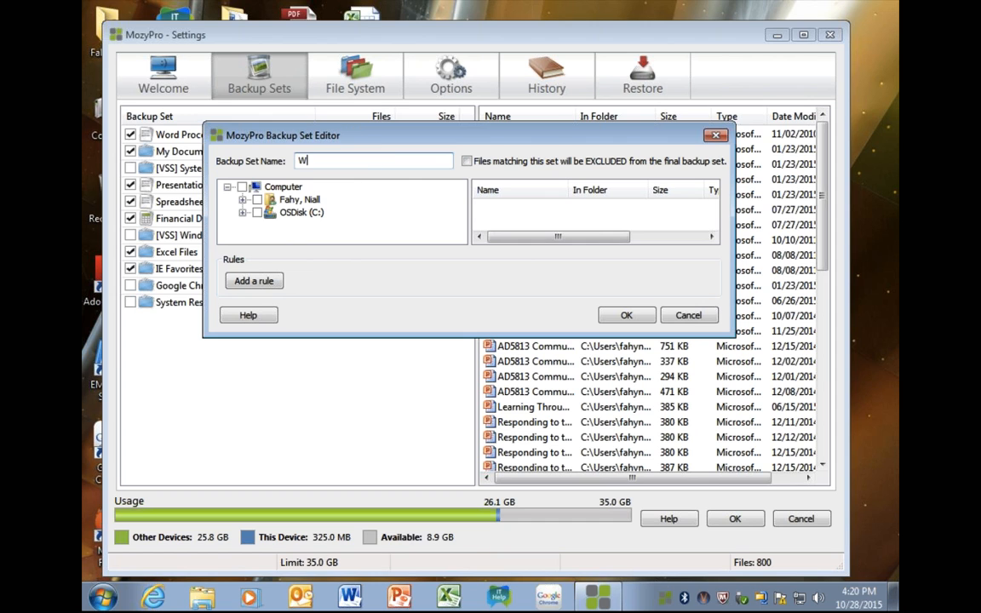
{"action": "type", "text": "ebinar 1"}
Include the user profile folder and OSDisk (C:) as sources for the backup set, and add an Include rule
{"action": "left_click", "coordinate": [258, 200]}
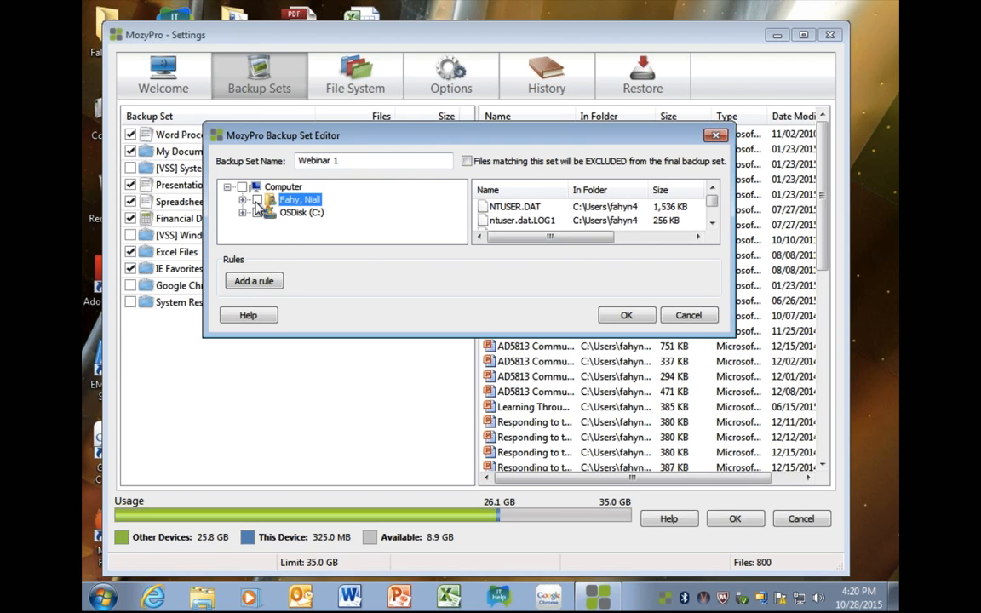
{"action": "left_click", "coordinate": [259, 213]}
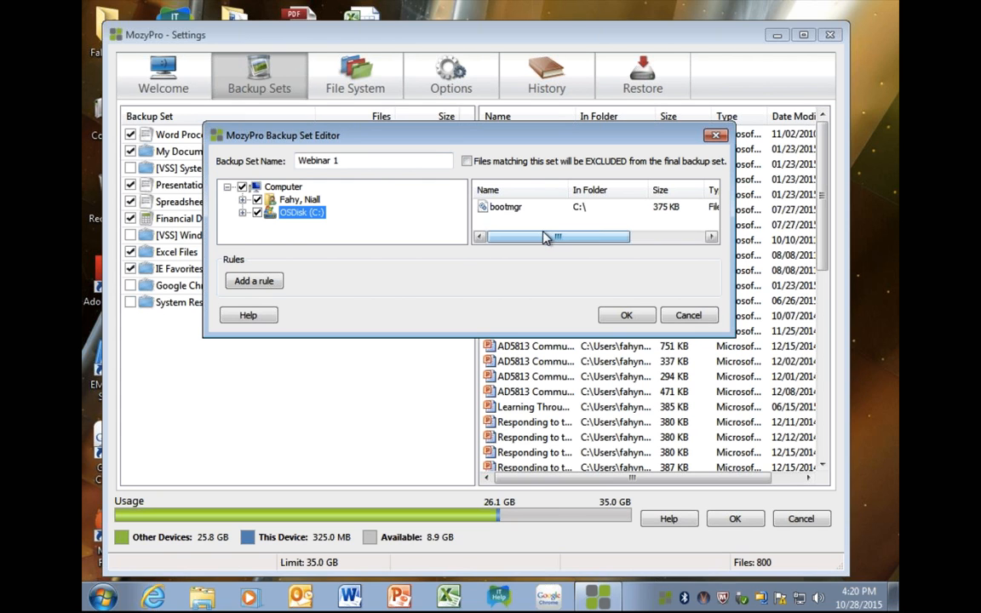
{"action": "left_click", "coordinate": [274, 282]}
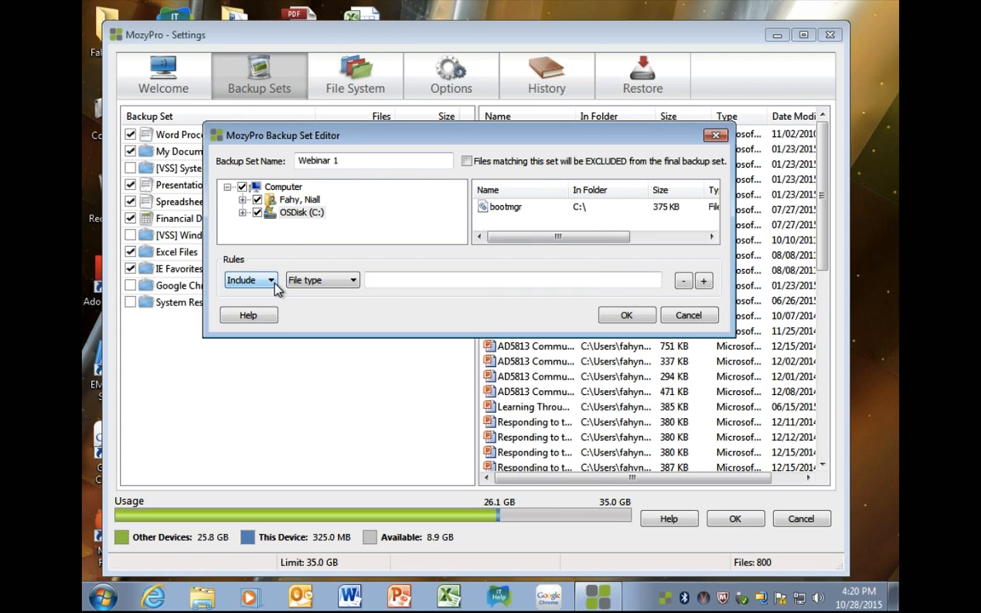
Set the rule's criterion to Last modified with the "between" date condition
{"action": "left_click", "coordinate": [323, 285]}
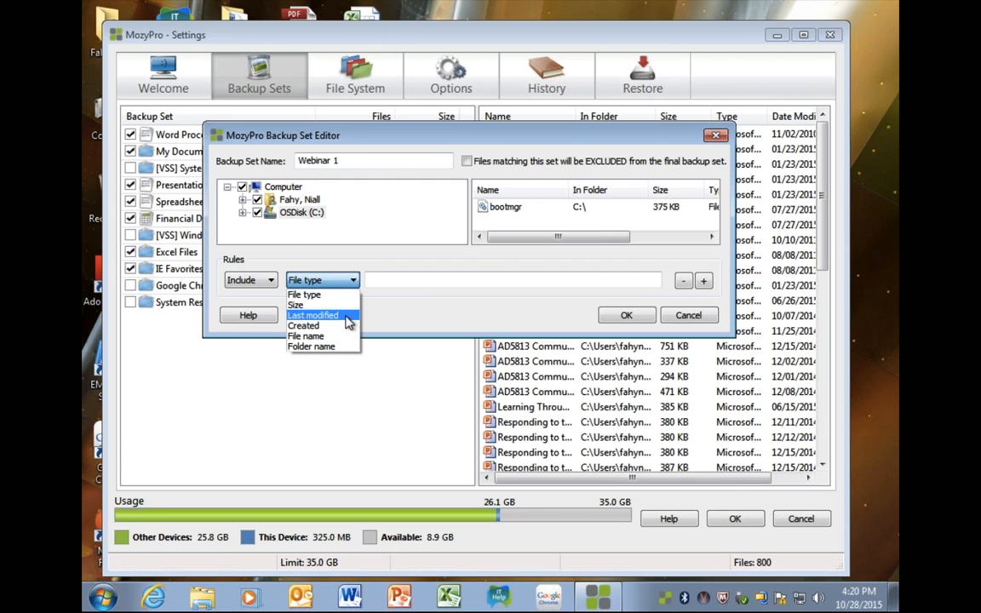
{"action": "left_click", "coordinate": [338, 316]}
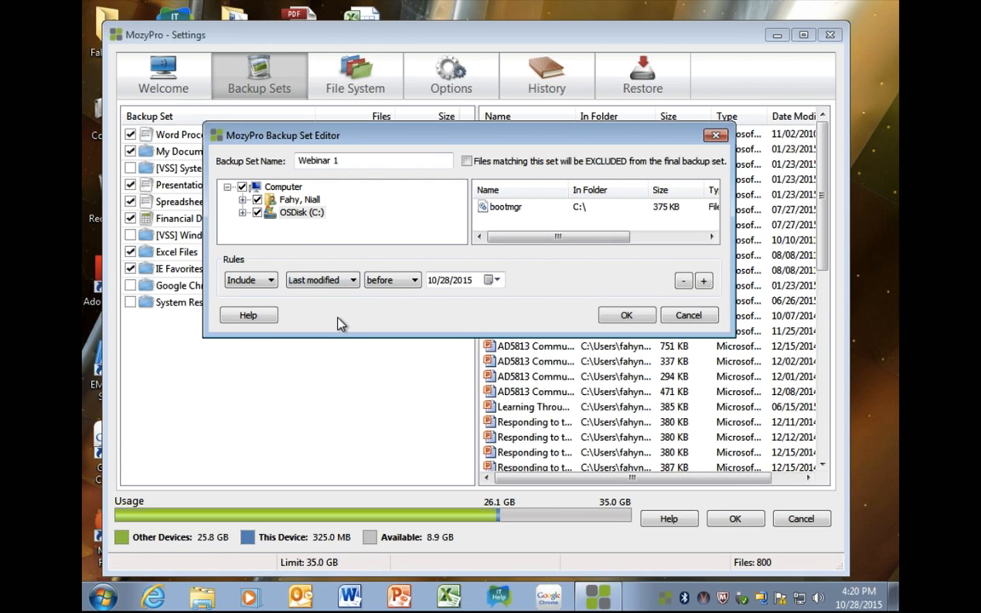
{"action": "left_click", "coordinate": [414, 280]}
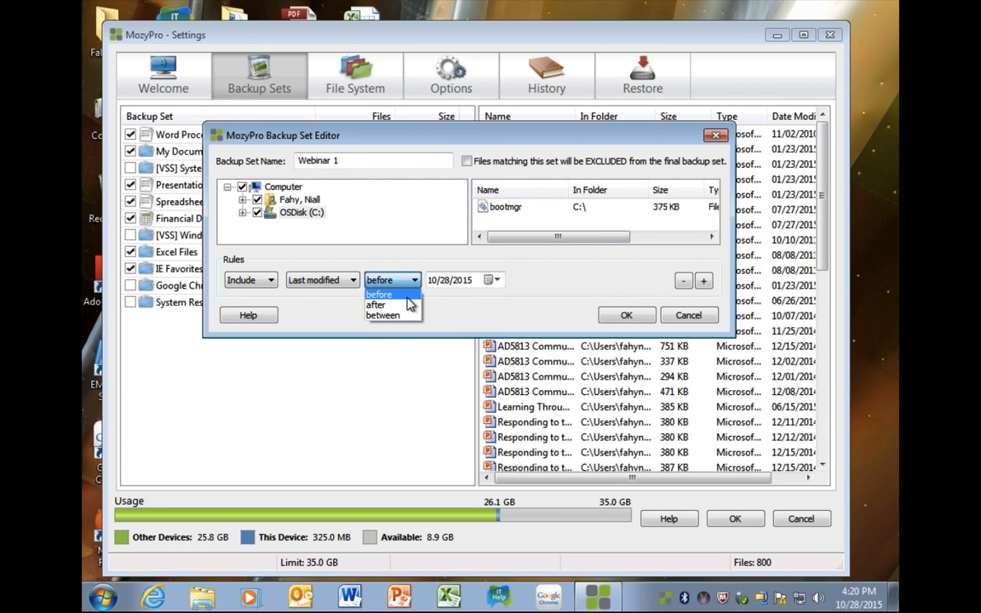
{"action": "left_click", "coordinate": [407, 316]}
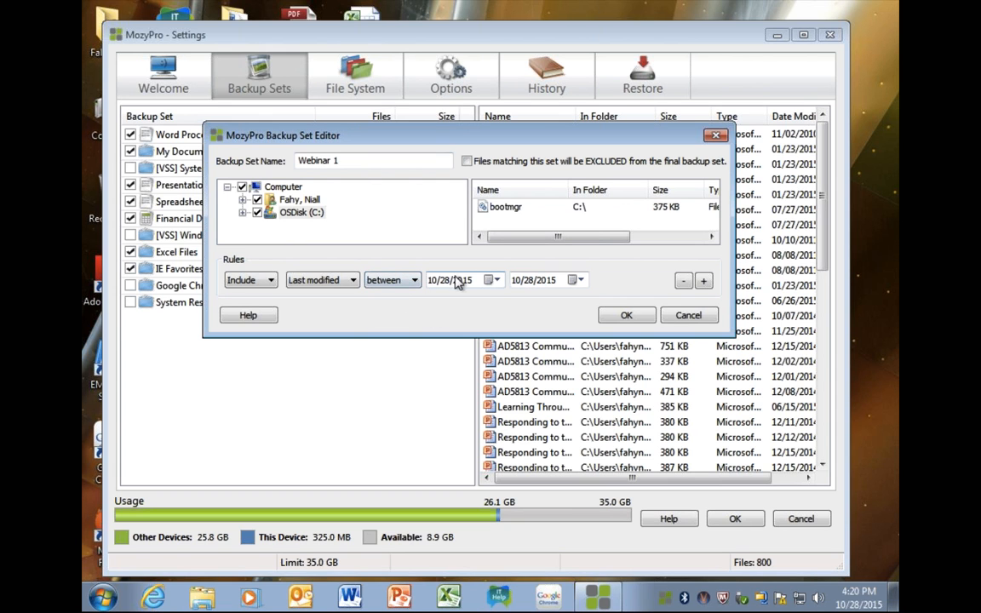
Set the rule's criterion to File type with the extension txt
{"action": "left_click", "coordinate": [335, 283]}
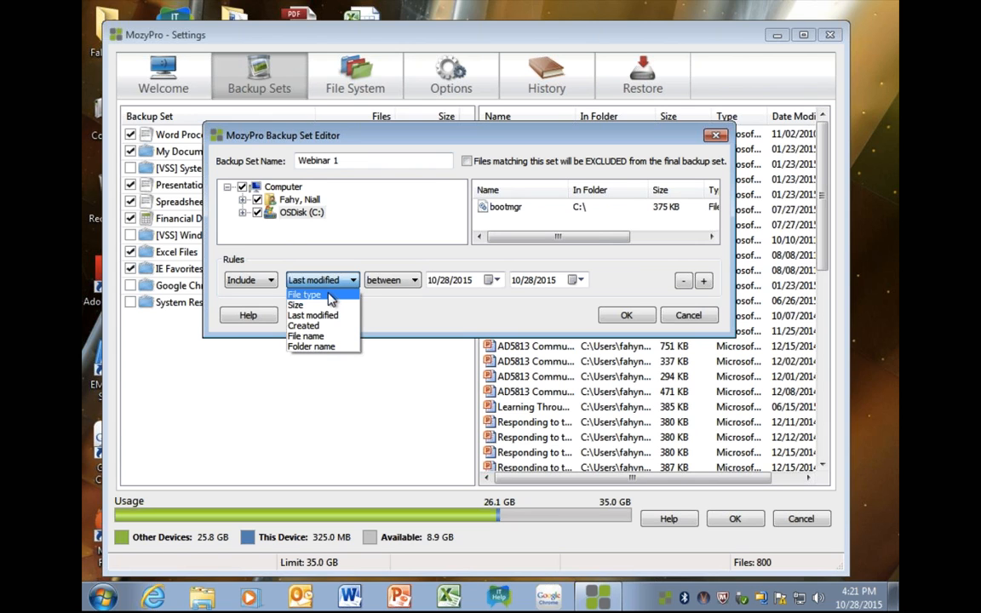
{"action": "left_click", "coordinate": [329, 297]}
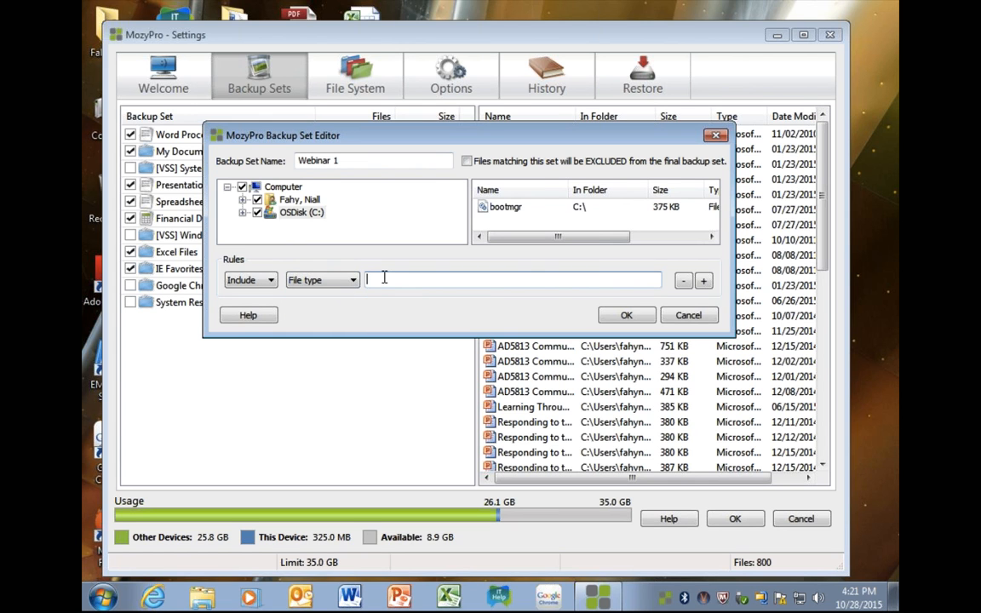
{"action": "type", "text": "txt"}
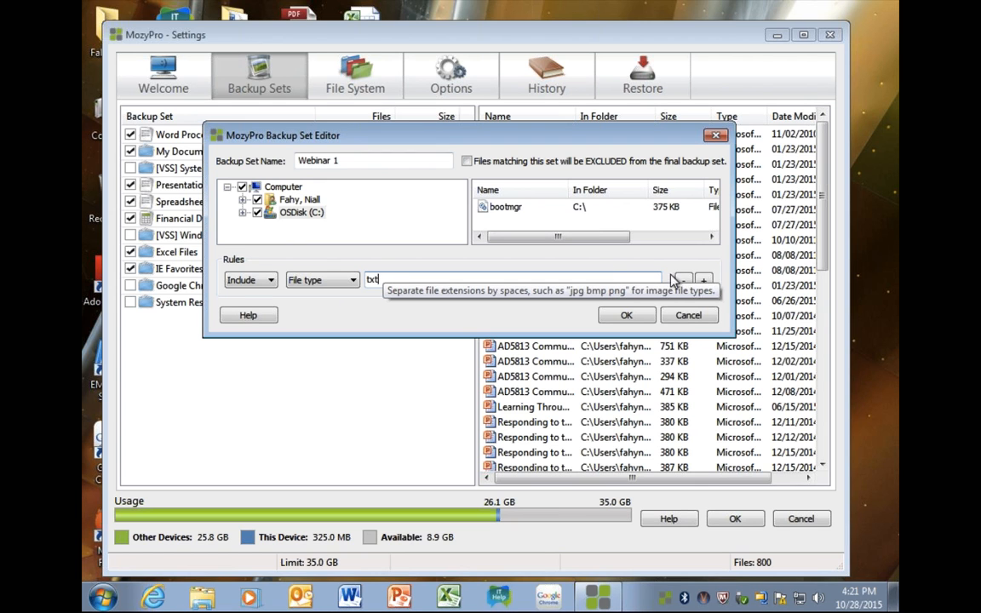
Add a second rule joined by And that includes files whose size is less than 5 KB
{"action": "left_click", "coordinate": [700, 281]}
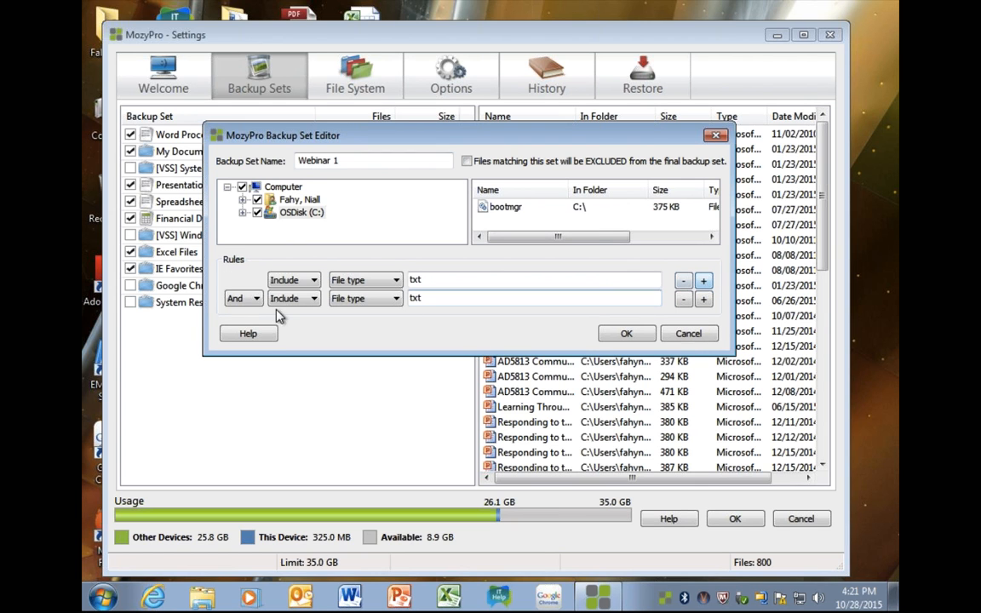
{"action": "left_click", "coordinate": [303, 300]}
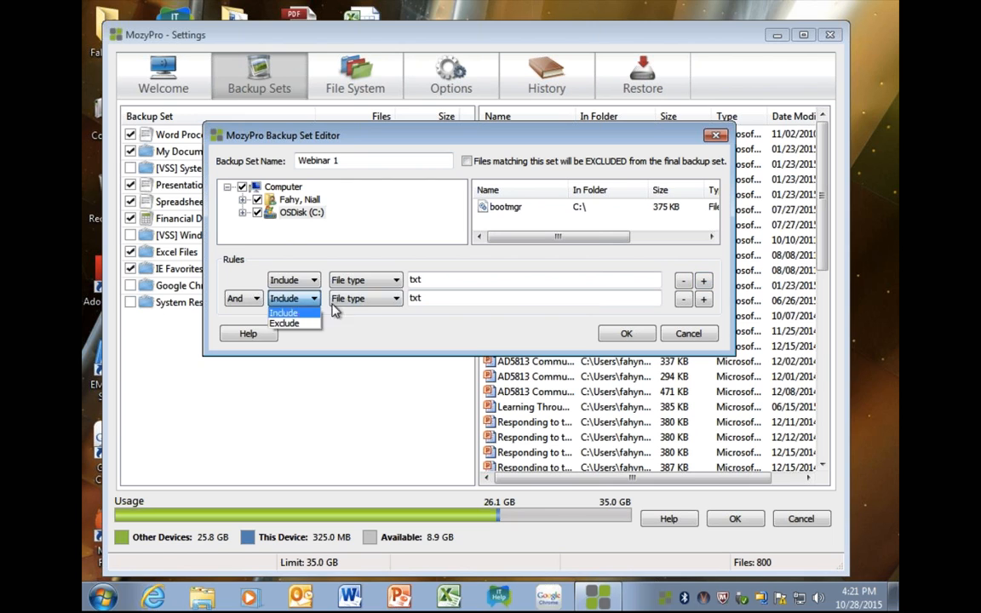
{"action": "left_click", "coordinate": [336, 305]}
{"action": "left_click", "coordinate": [368, 303]}
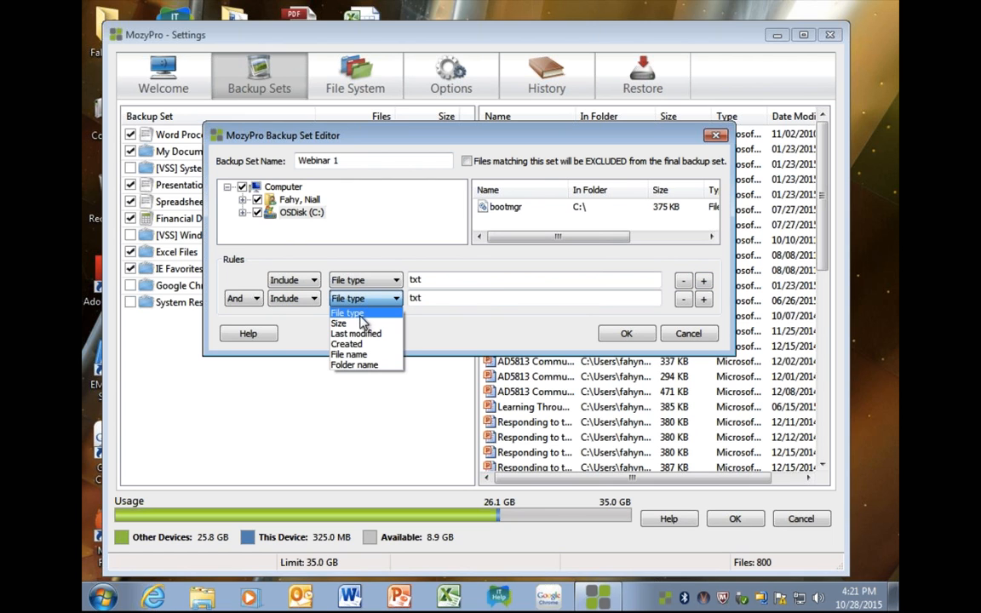
{"action": "left_click", "coordinate": [361, 322]}
{"action": "left_click", "coordinate": [502, 298]}
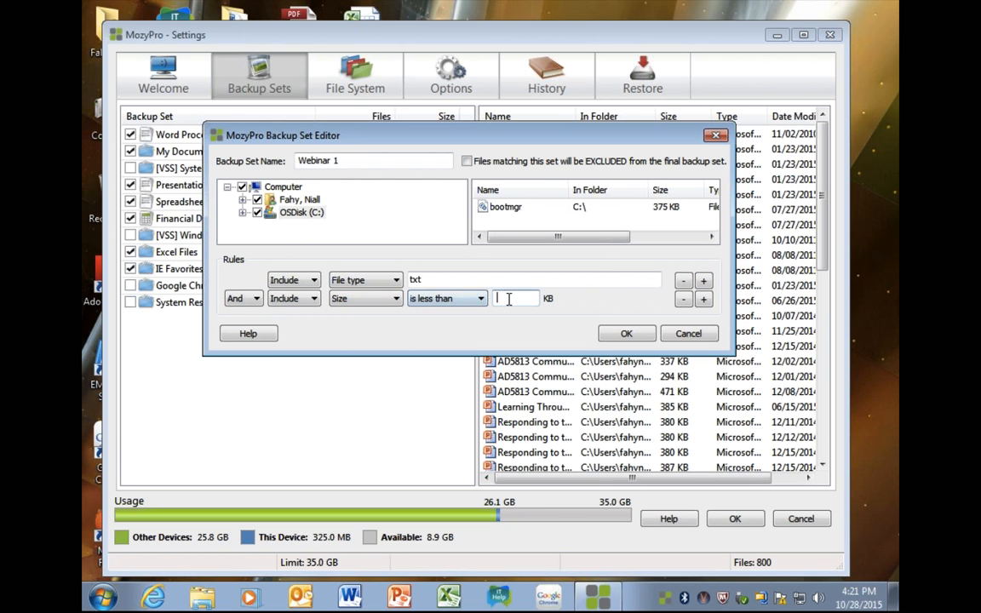
{"action": "type", "text": "5"}
Keep the And operator between the two rules and save the backup set
{"action": "left_click", "coordinate": [255, 299]}
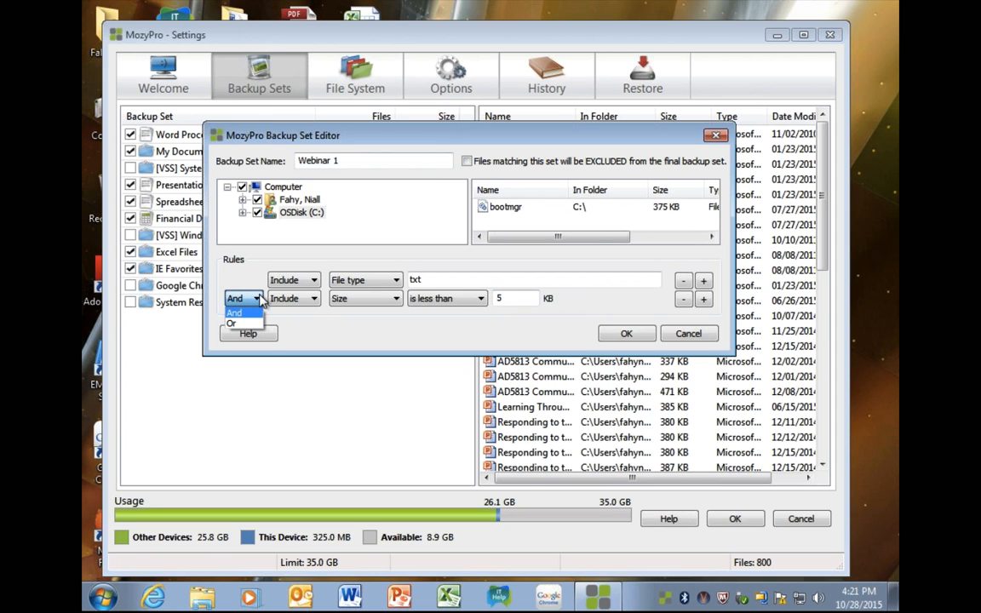
{"action": "left_click", "coordinate": [407, 336]}
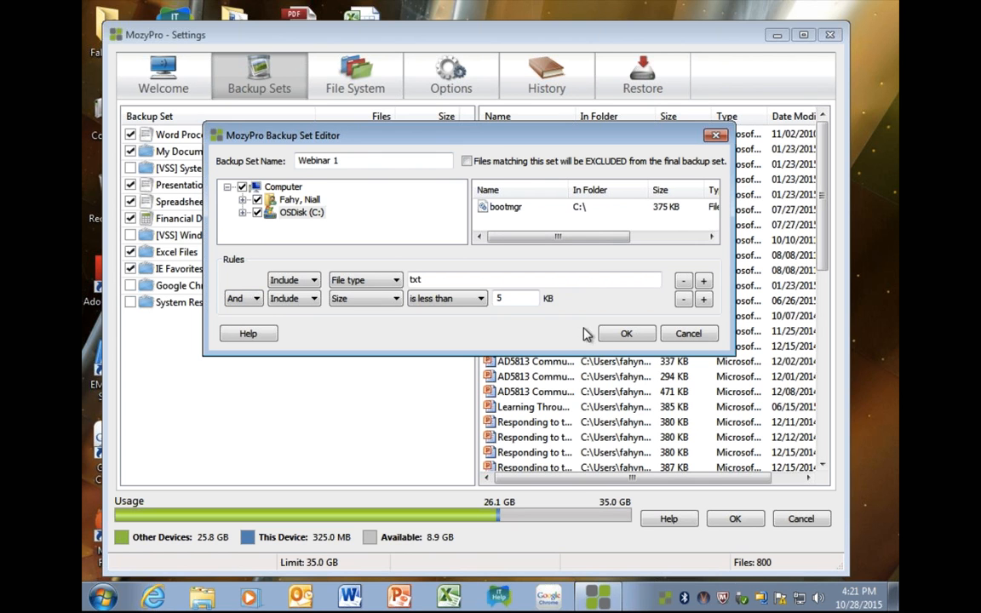
{"action": "left_click", "coordinate": [626, 333]}
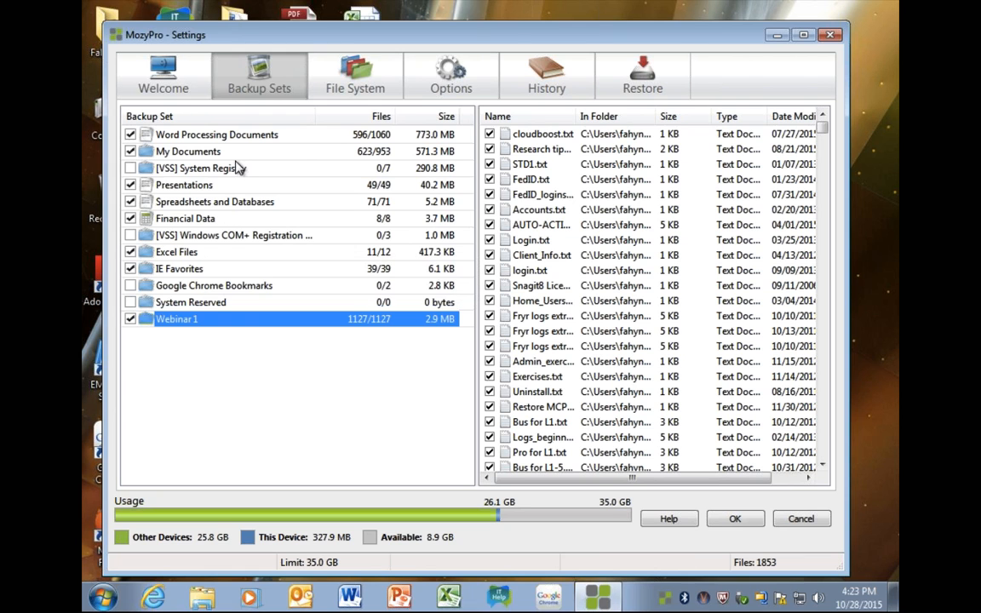
Examine the files covered by the [VSS] System Registry and [VSS] Windows COM+ Registration backup sets
{"action": "left_click", "coordinate": [197, 239]}
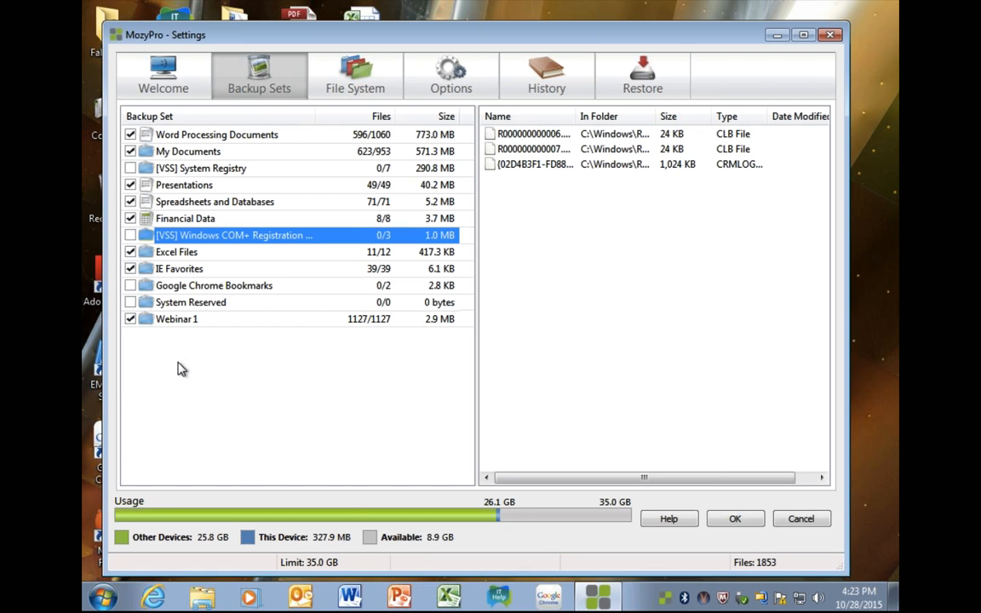
{"action": "left_click", "coordinate": [197, 172]}
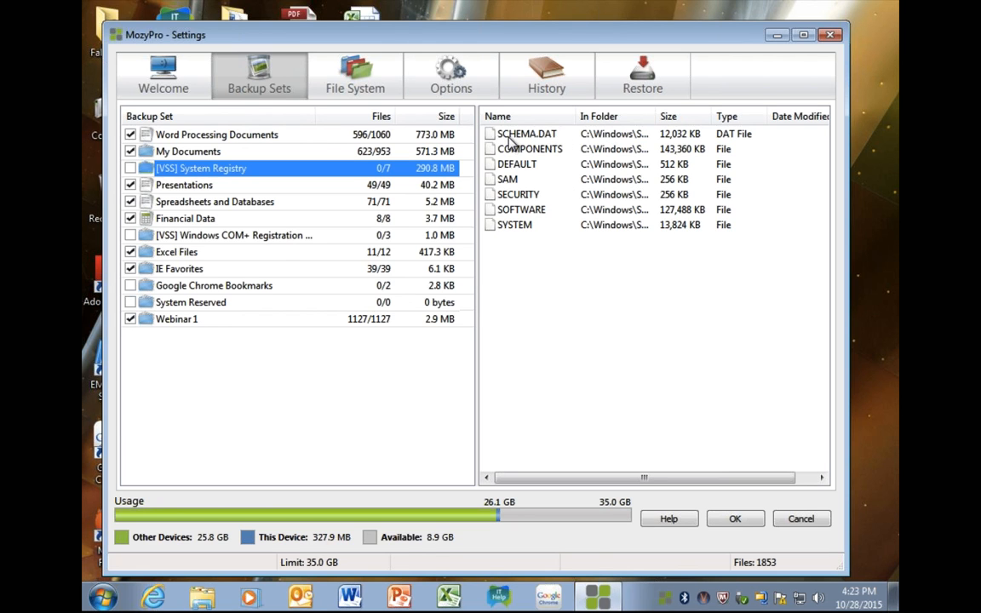
{"action": "left_click", "coordinate": [241, 238]}
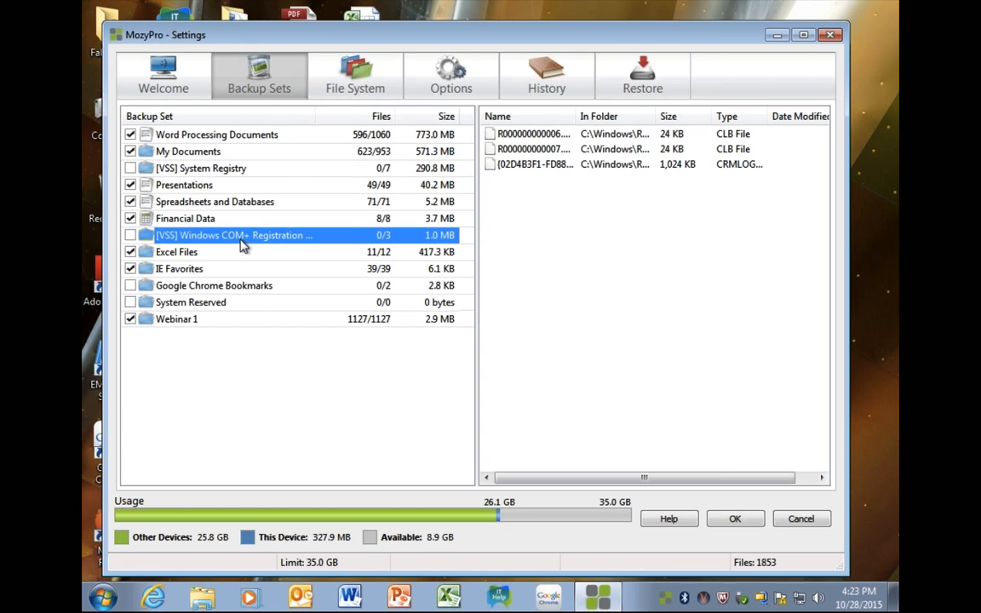
{"action": "left_click", "coordinate": [188, 167]}
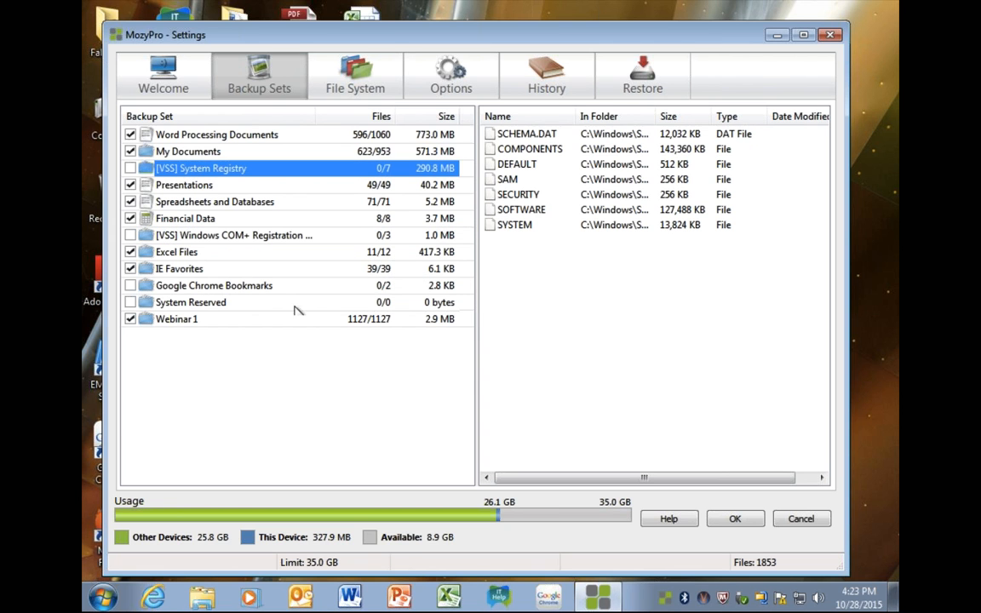
{"action": "left_click", "coordinate": [186, 349]}
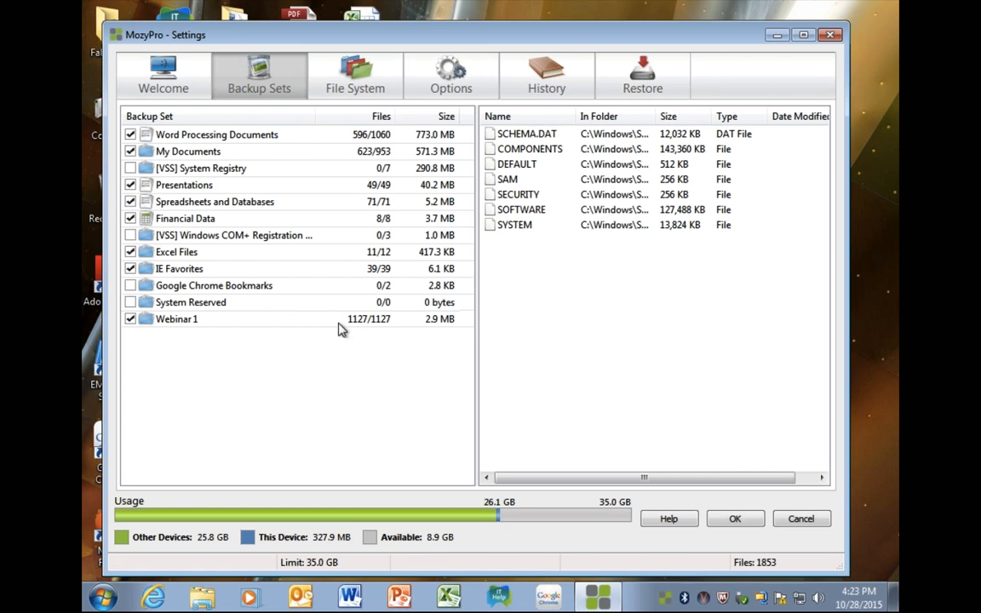
Review the files matched by the Webinar 1 backup set, widening the Name and In Folder columns to read them
{"action": "mouse_move", "coordinate": [181, 330]}
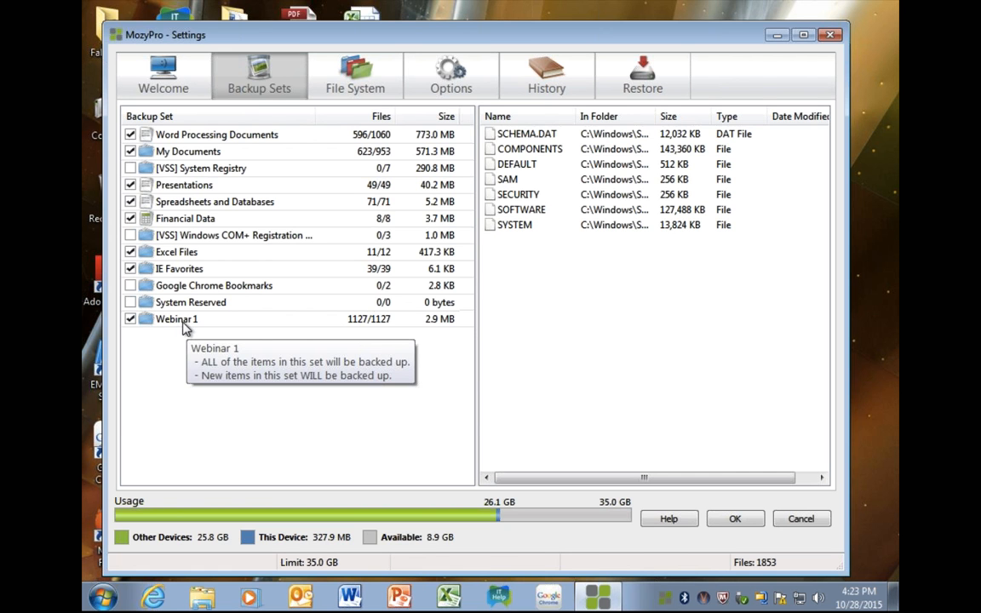
{"action": "left_click", "coordinate": [183, 324]}
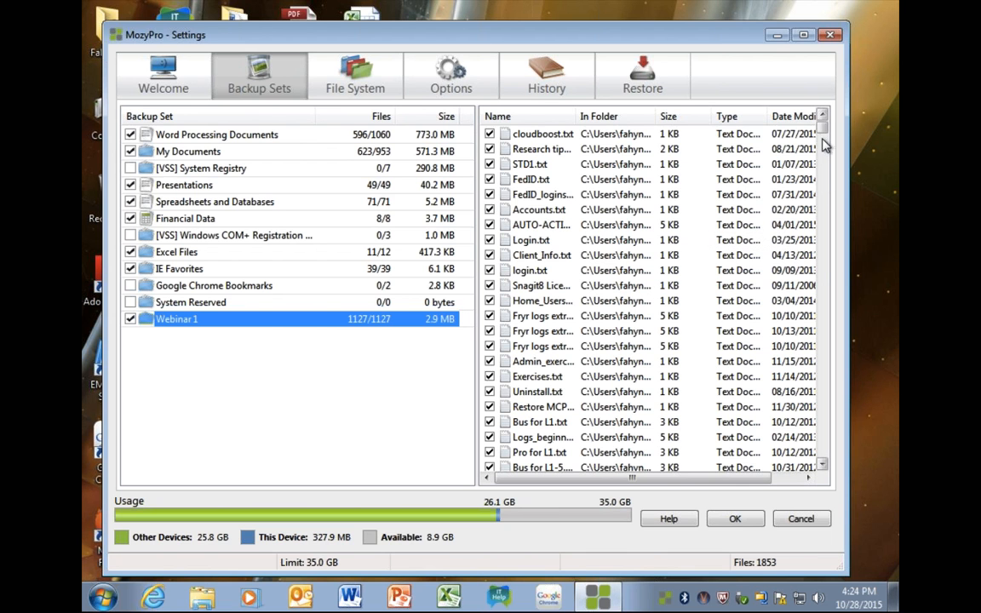
{"action": "left_click_drag", "start_coordinate": [824, 136], "coordinate": [824, 192]}
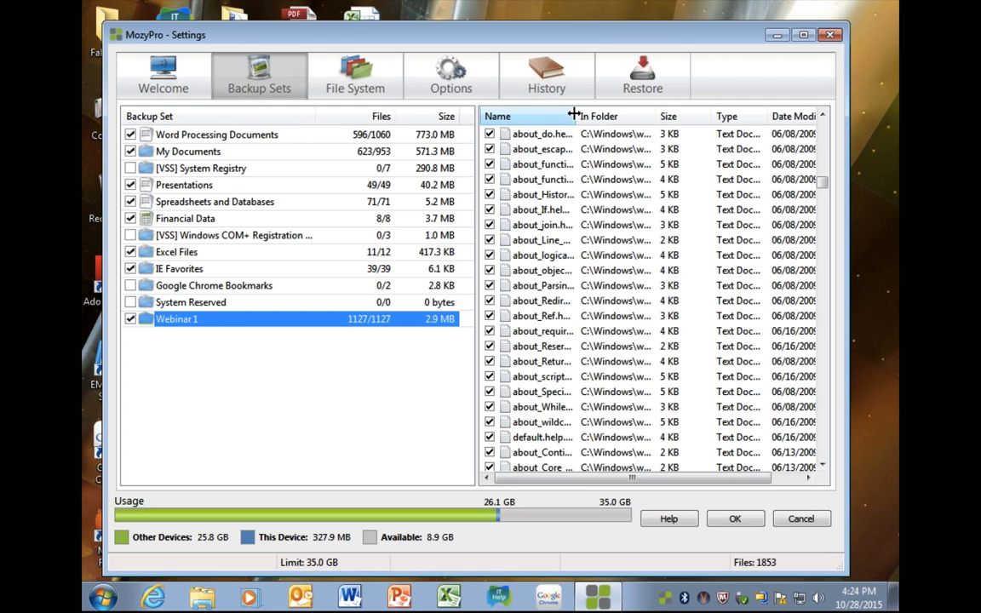
{"action": "left_click_drag", "start_coordinate": [574, 116], "coordinate": [653, 116]}
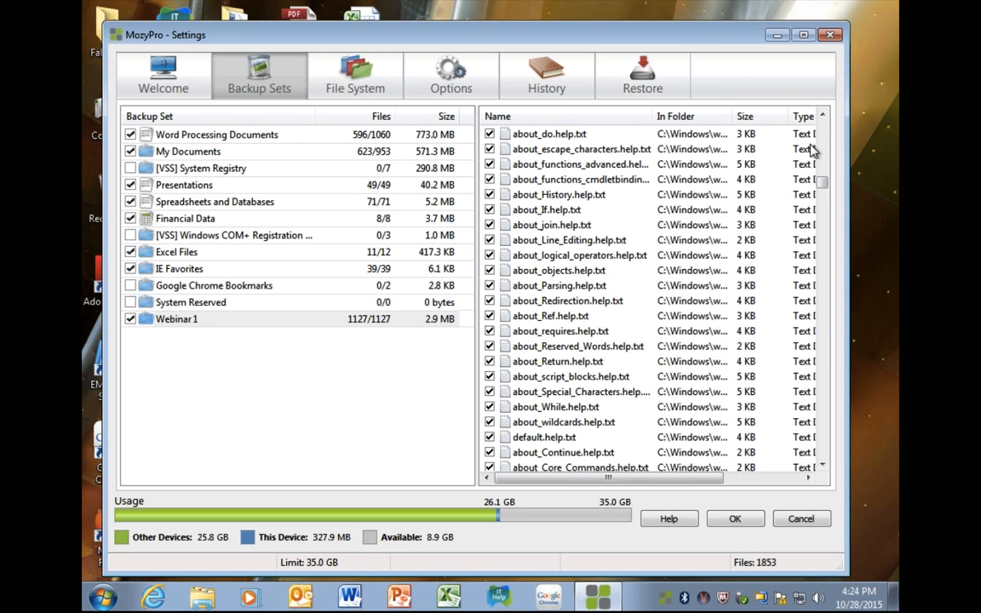
{"action": "left_click_drag", "start_coordinate": [821, 183], "coordinate": [821, 285]}
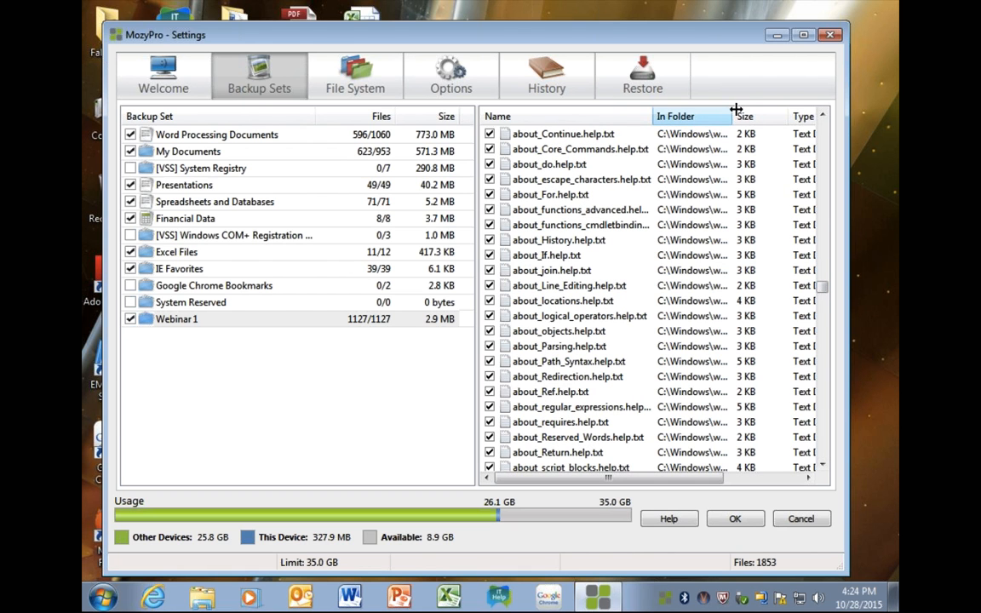
{"action": "left_click_drag", "start_coordinate": [735, 109], "coordinate": [804, 112]}
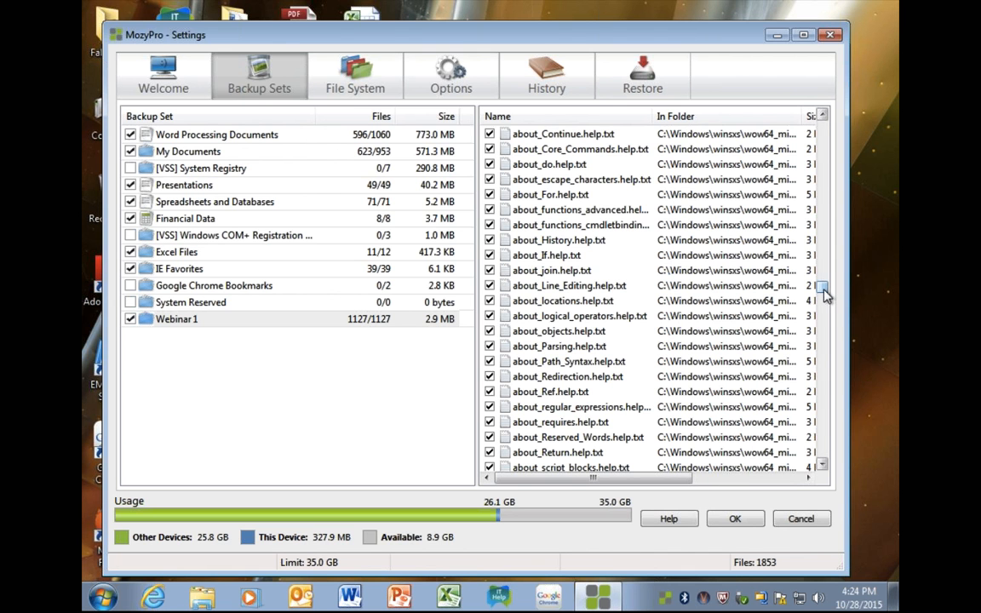
{"action": "mouse_move", "coordinate": [825, 294]}
{"action": "left_mouse_down"}
{"action": "mouse_move", "coordinate": [825, 449]}
{"action": "mouse_move", "coordinate": [824, 312]}
{"action": "left_mouse_up"}
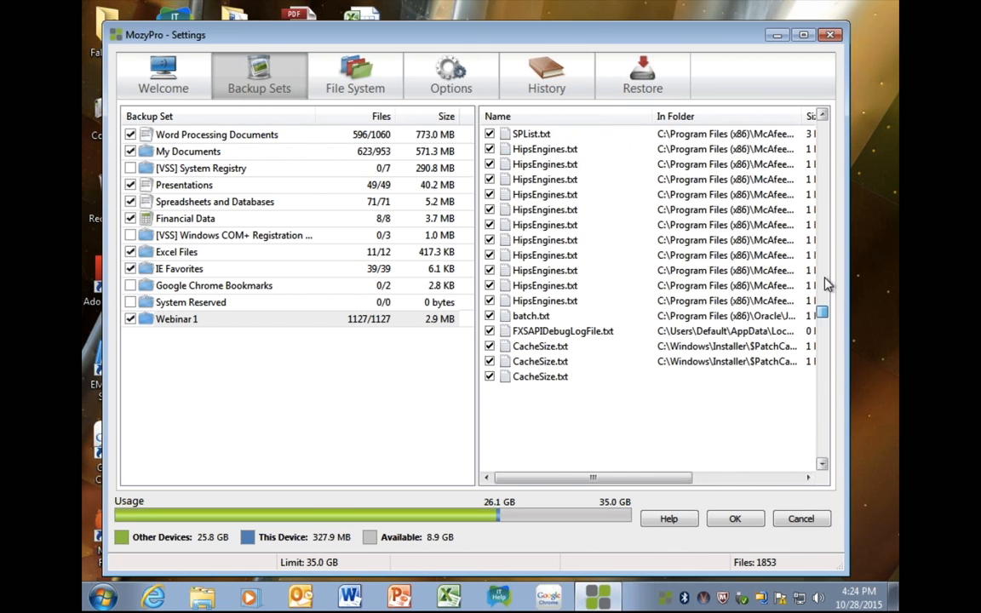
Edit the Webinar 1 backup set so its matching files are excluded from the final backup set, save it, and select it in the list
{"action": "right_click", "coordinate": [191, 320]}
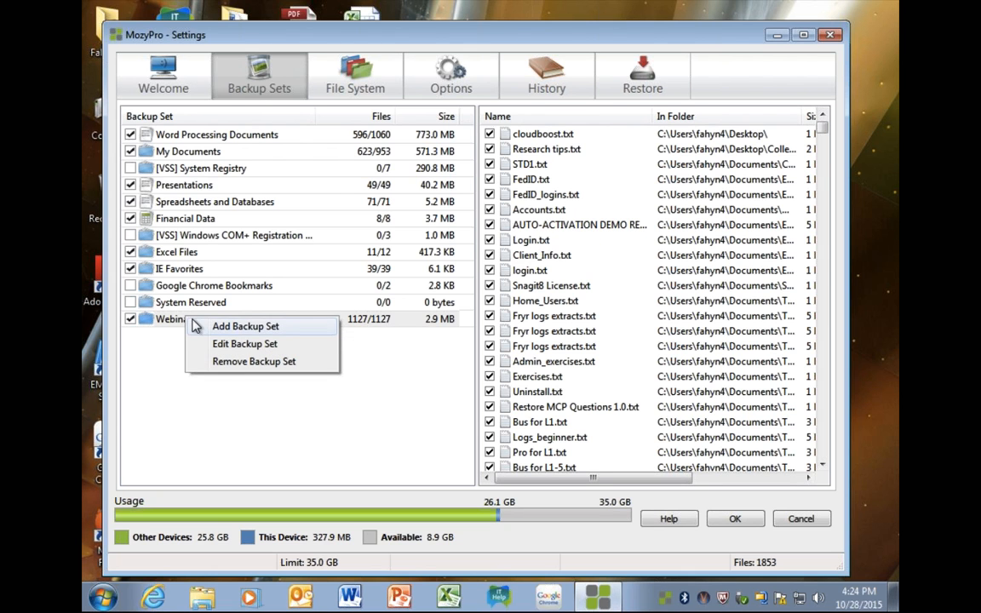
{"action": "left_click", "coordinate": [233, 344]}
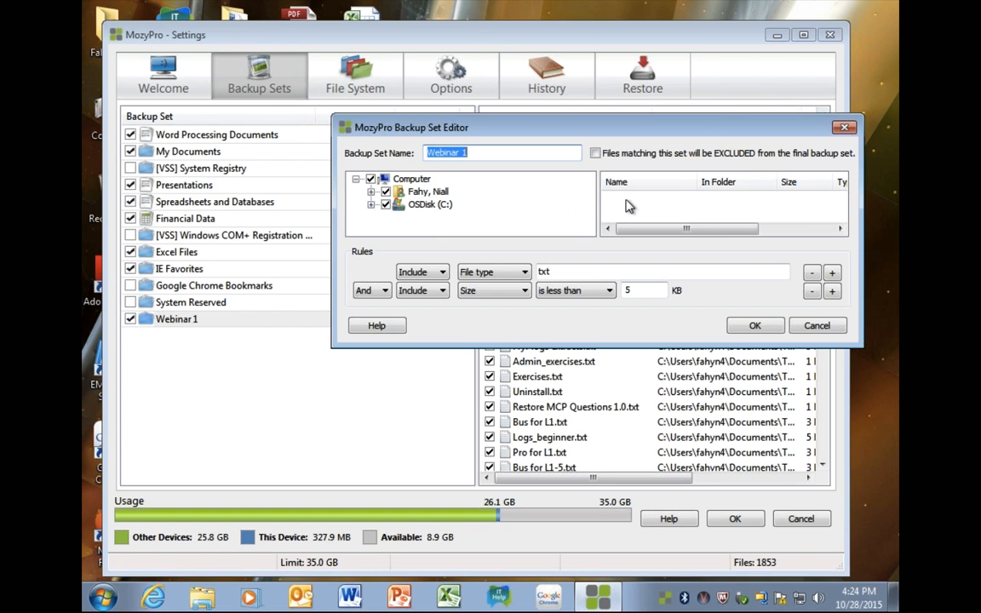
{"action": "left_click", "coordinate": [595, 154]}
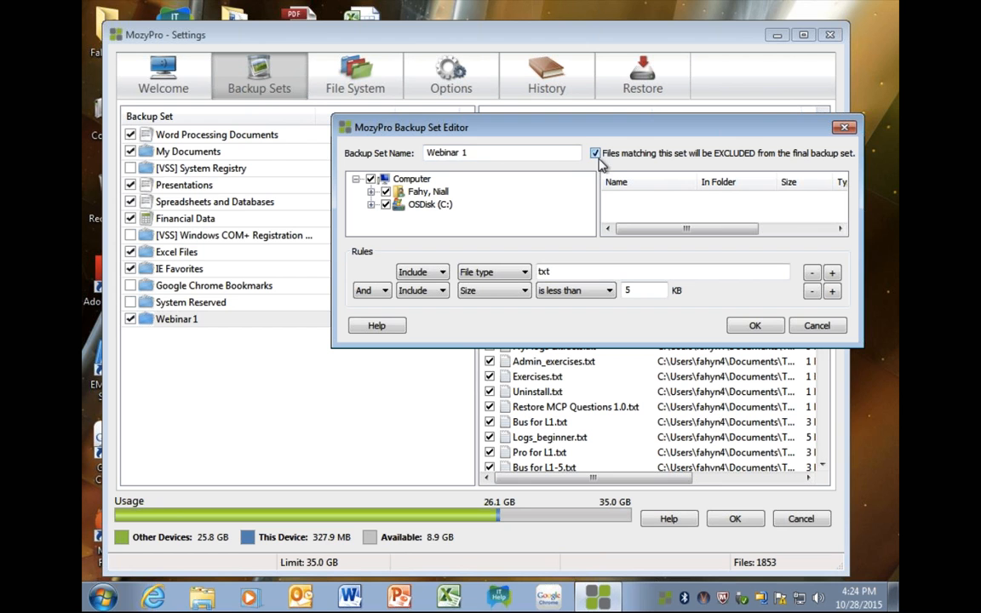
{"action": "left_click", "coordinate": [752, 327]}
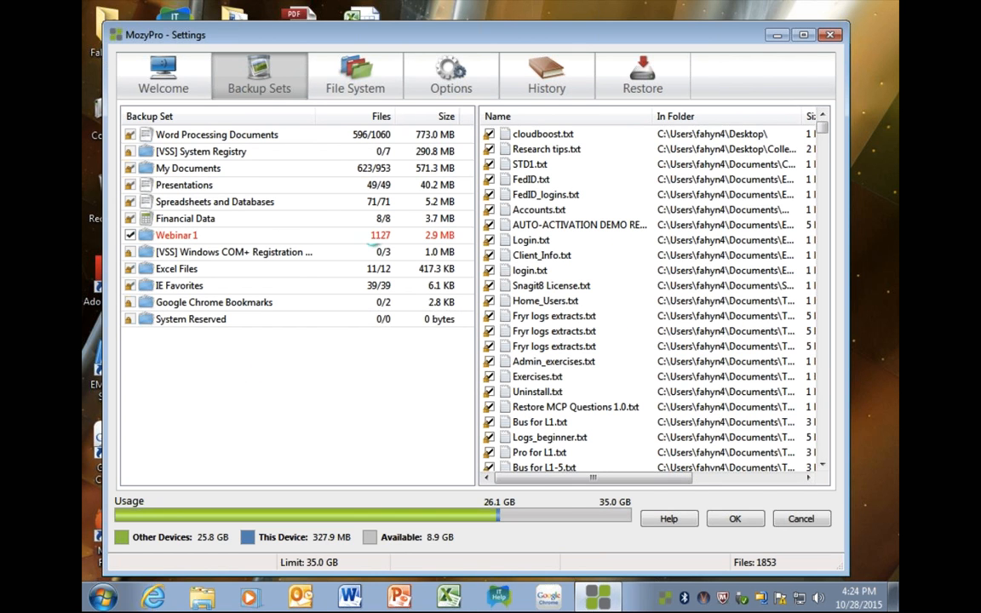
{"action": "left_click", "coordinate": [143, 233]}
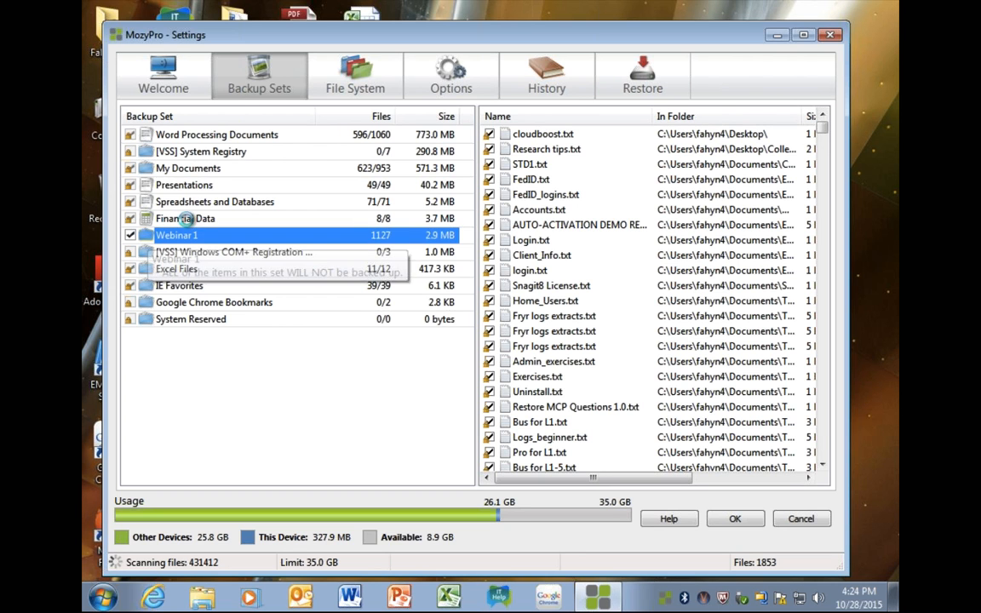
{"action": "left_click", "coordinate": [247, 367]}
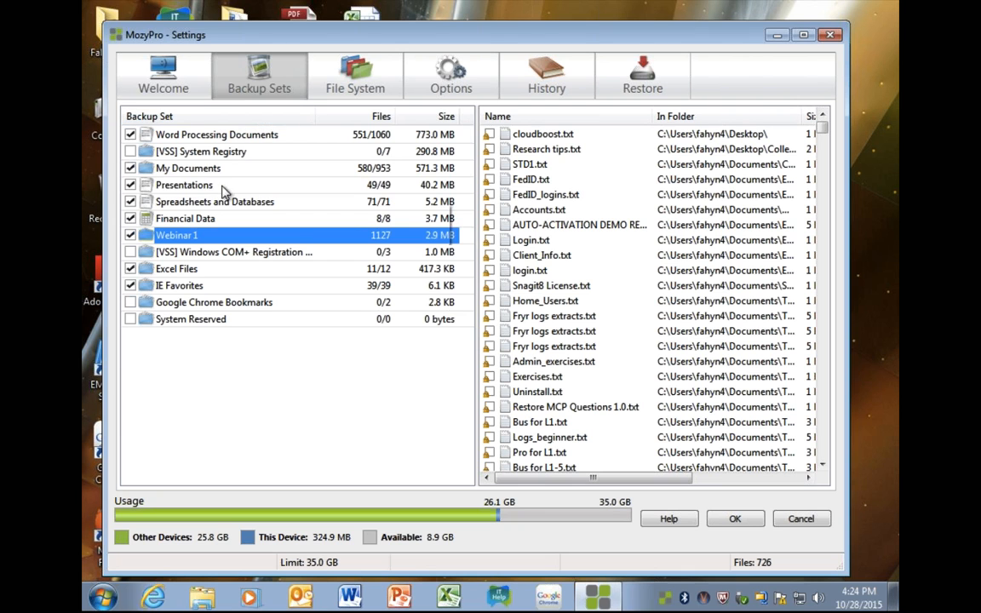
Examine the Word Processing Documents file list for text files affected by the Webinar 1 exclusion, and return to the Webinar 1 set
{"action": "mouse_move", "coordinate": [213, 174]}
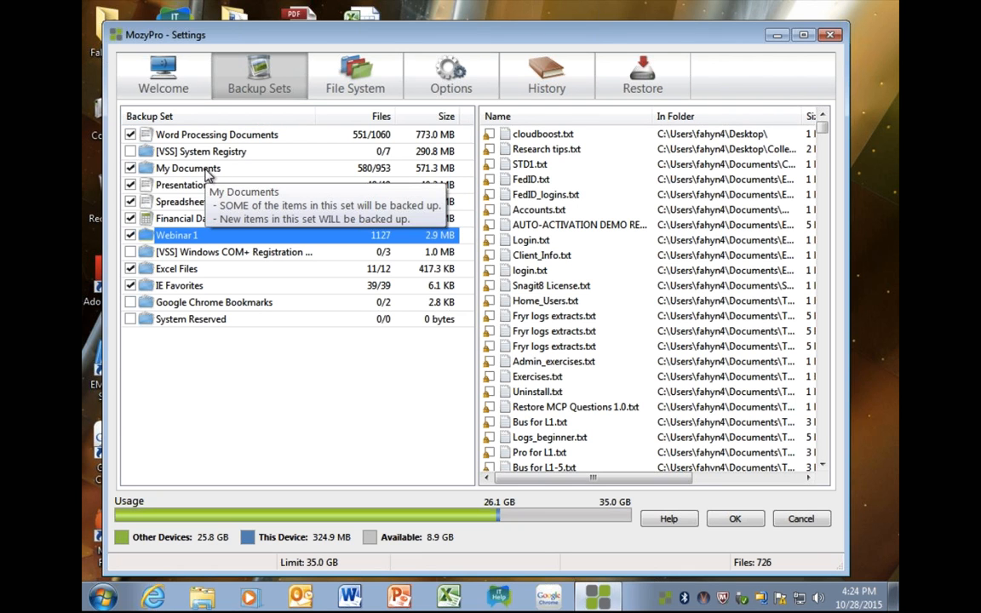
{"action": "mouse_move", "coordinate": [219, 151]}
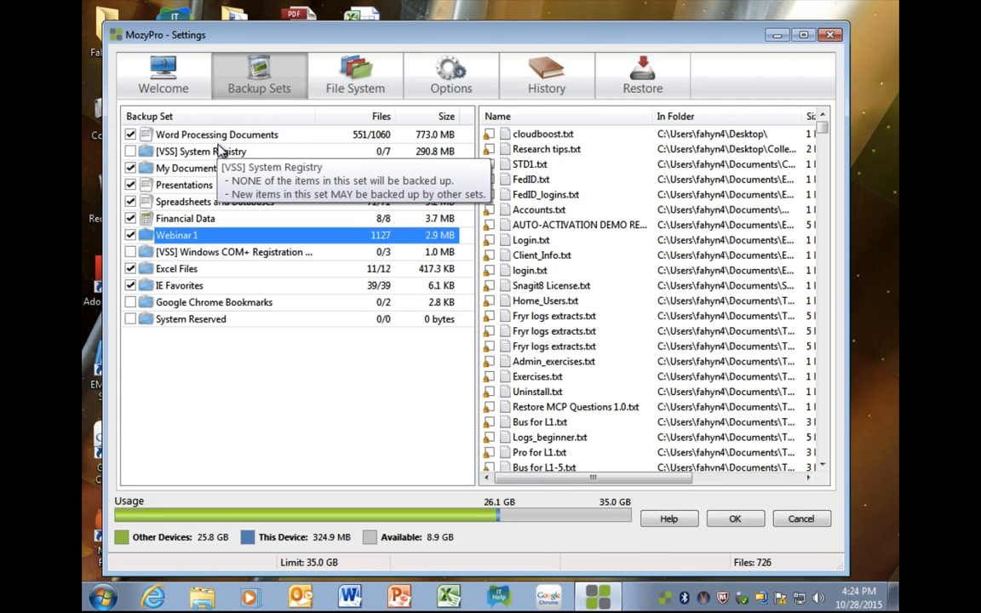
{"action": "left_click", "coordinate": [201, 133]}
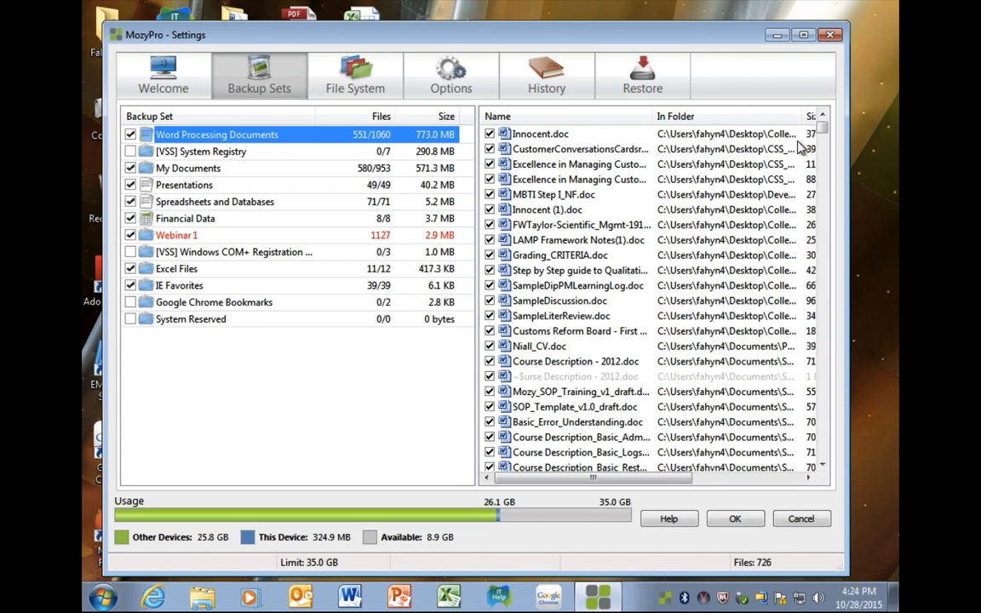
{"action": "left_click_drag", "start_coordinate": [822, 129], "coordinate": [819, 453]}
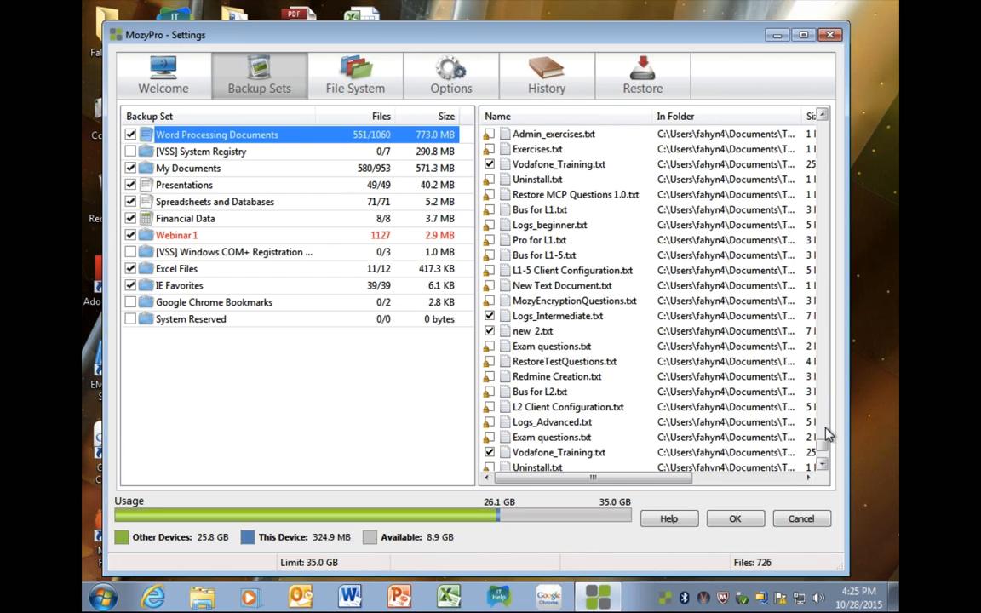
{"action": "left_click_drag", "start_coordinate": [825, 445], "coordinate": [822, 431]}
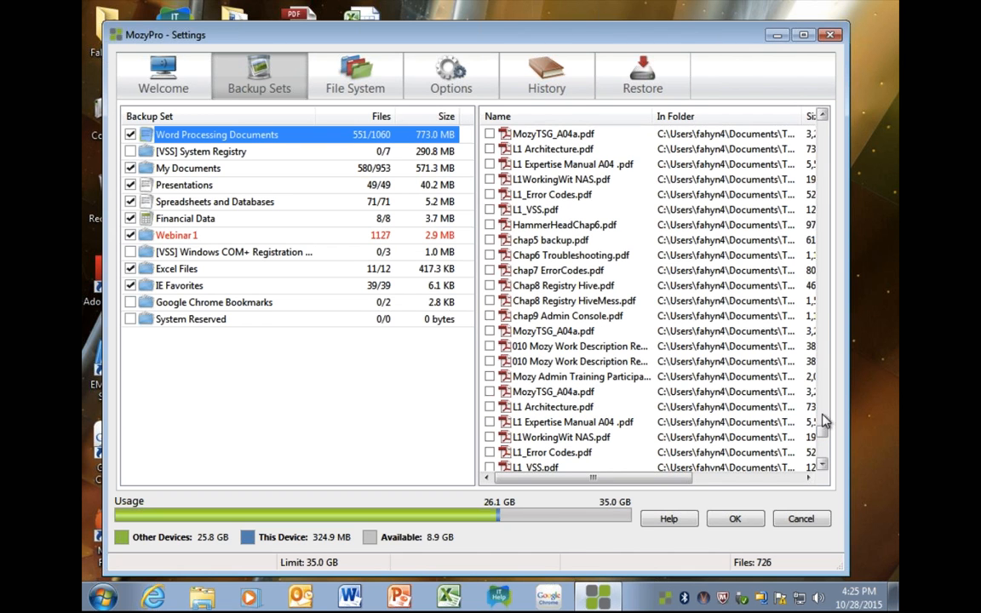
{"action": "left_click_drag", "start_coordinate": [822, 467], "coordinate": [823, 467]}
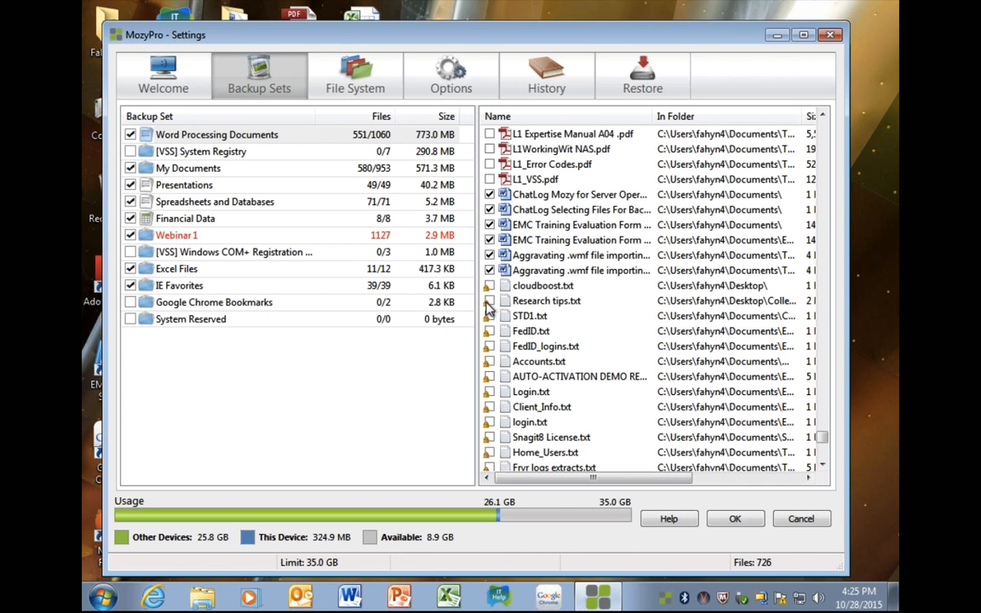
{"action": "left_click", "coordinate": [267, 238]}
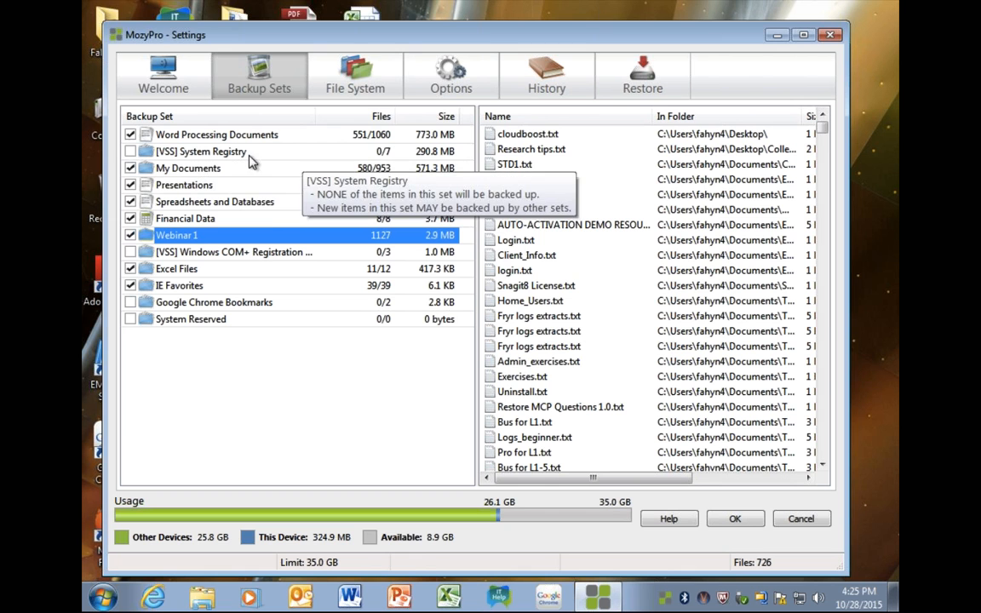
Open the Presentations backup set for editing, review the file extensions in its file-type rule, and close the editor
{"action": "right_click", "coordinate": [190, 189]}
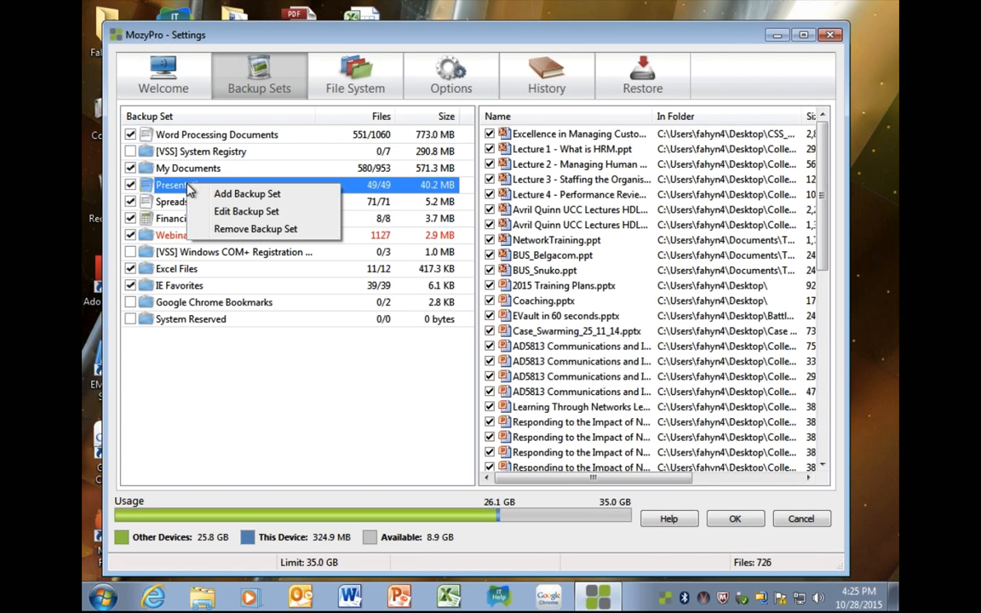
{"action": "left_click", "coordinate": [247, 211]}
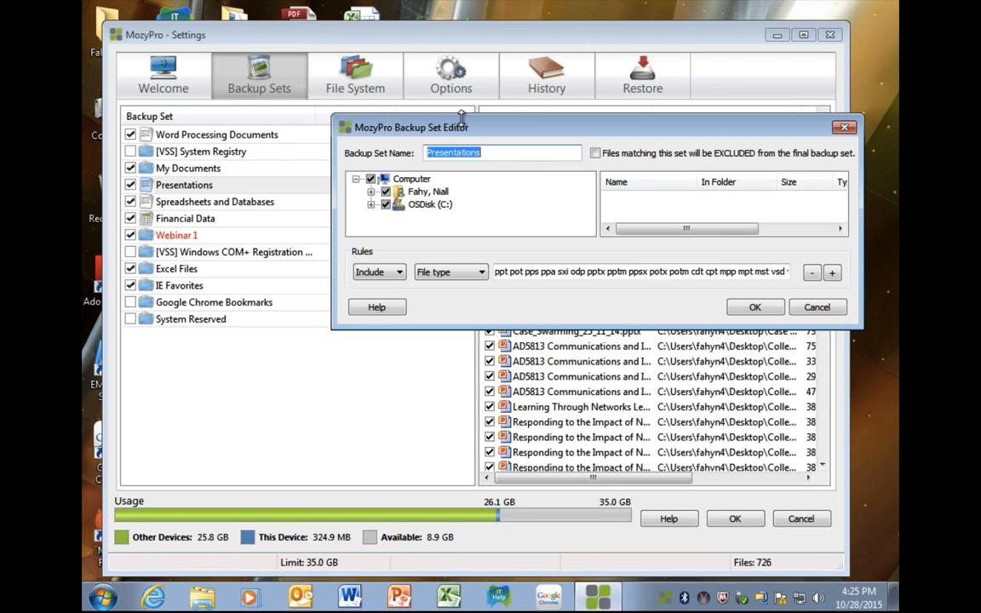
{"action": "left_click_drag", "start_coordinate": [462, 117], "coordinate": [354, 116]}
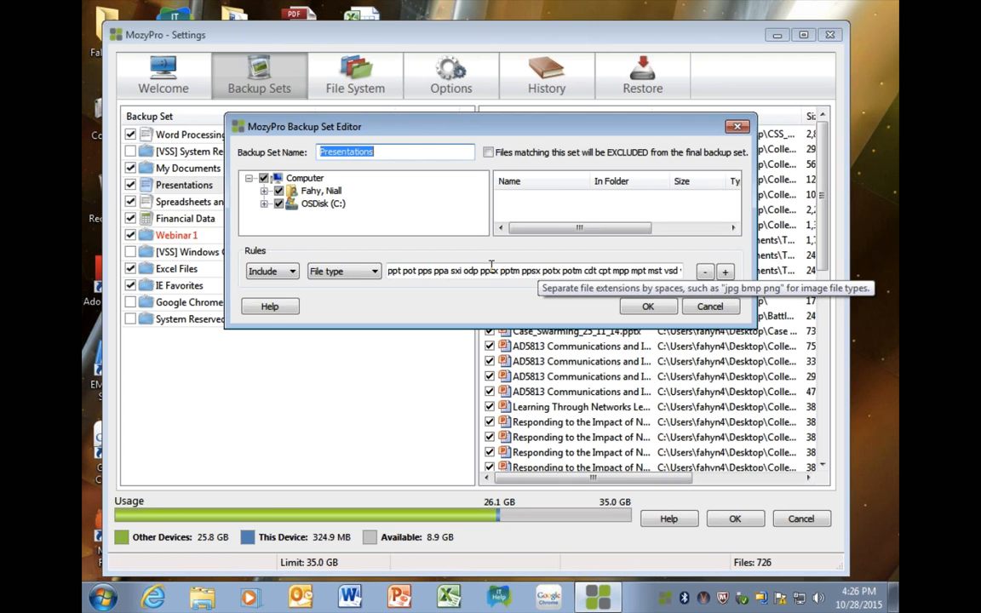
{"action": "left_click", "coordinate": [645, 307]}
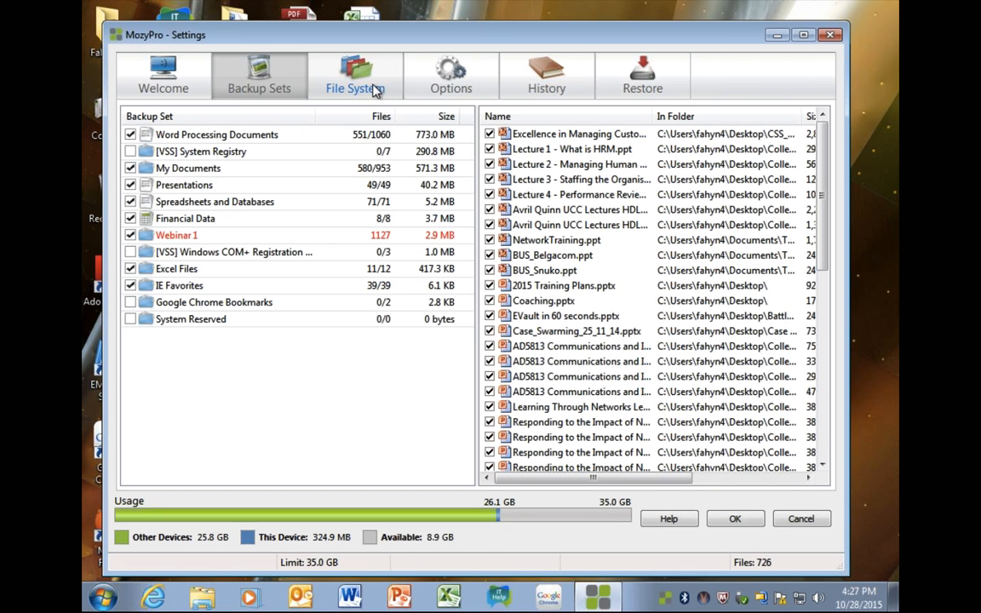
Try to add the network share \\sharename\name to the file system selection without login credentials, and cancel the attempt
{"action": "left_click", "coordinate": [375, 89]}
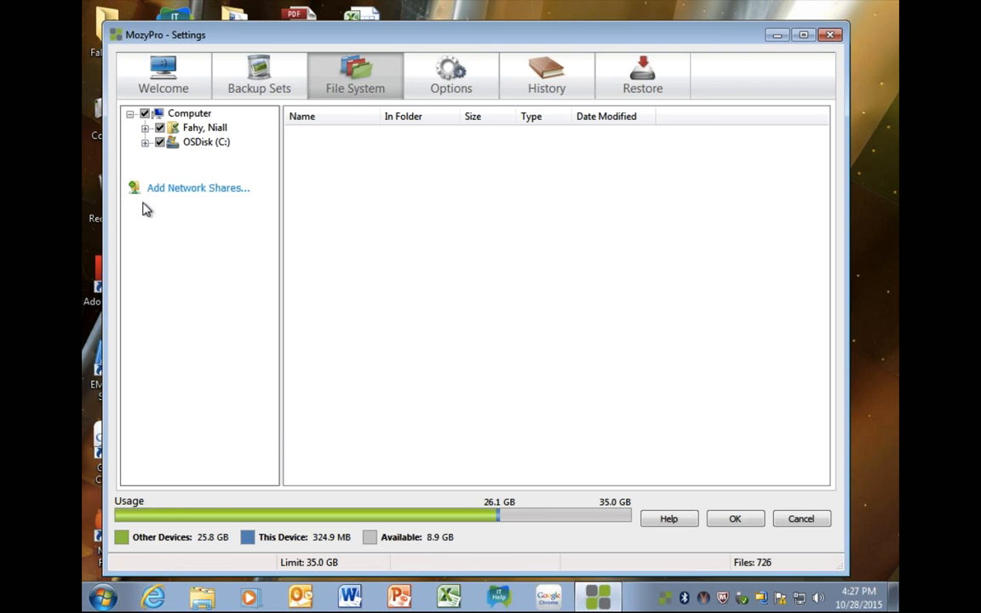
{"action": "left_click", "coordinate": [199, 196]}
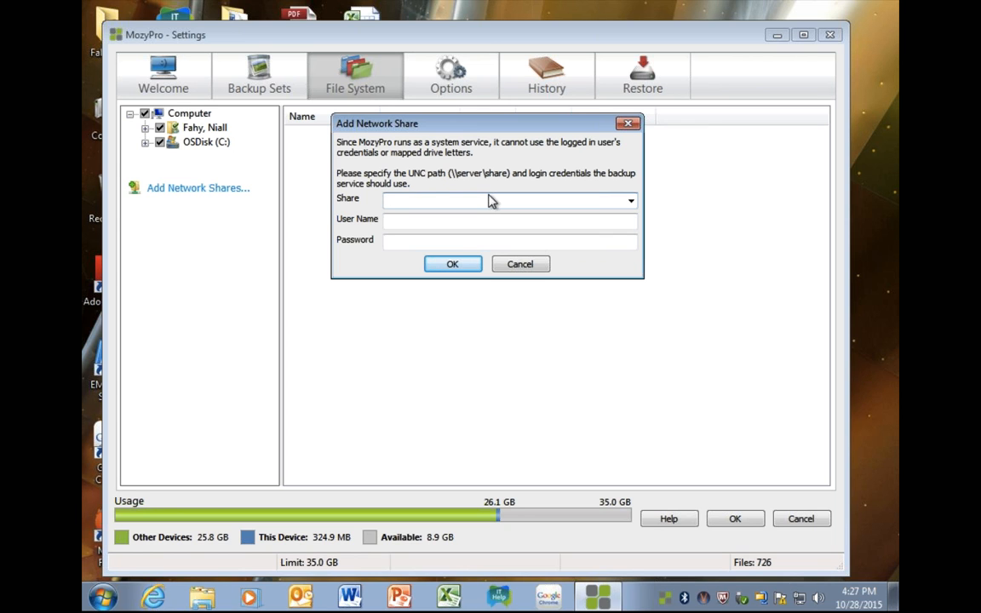
{"action": "type", "text": "\\\\sharename"}
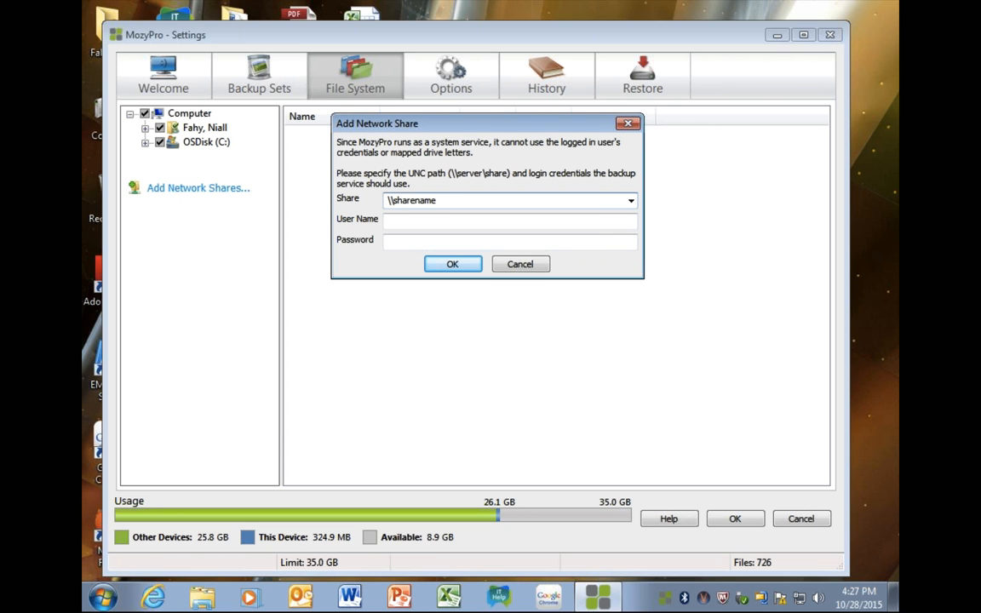
{"action": "type", "text": "\\name"}
{"action": "left_click", "coordinate": [441, 267]}
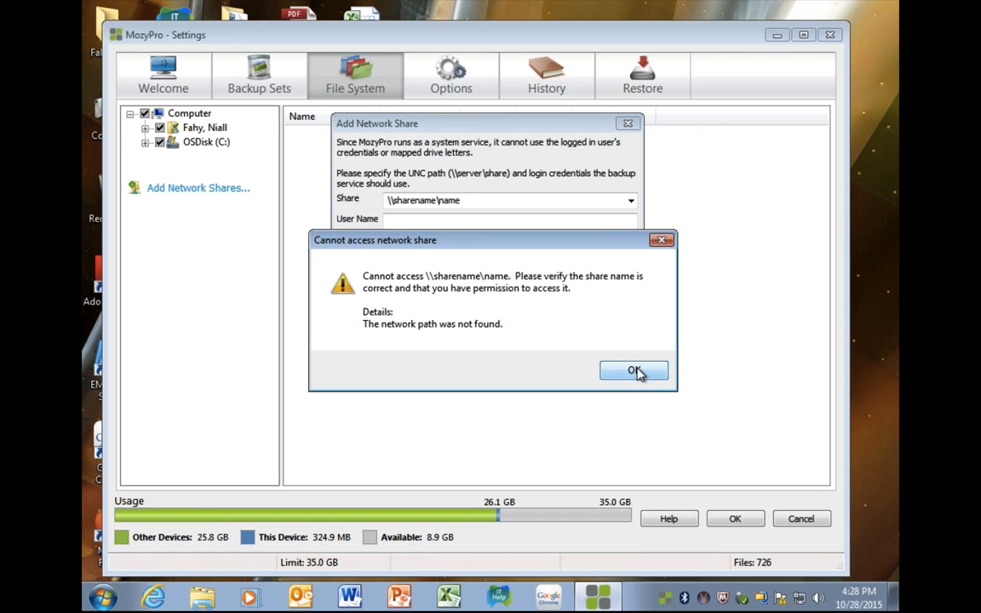
{"action": "left_click", "coordinate": [637, 372]}
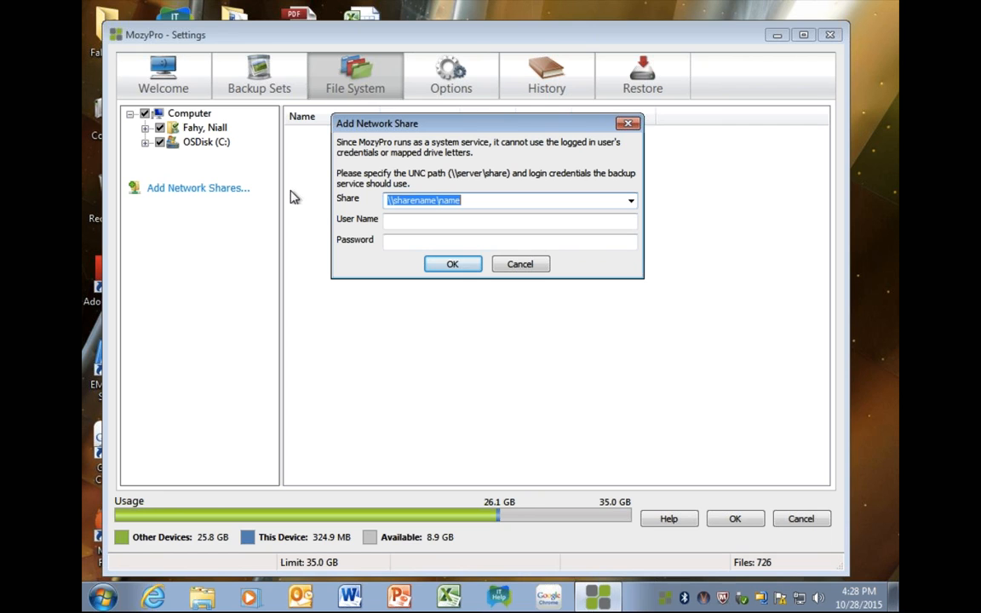
{"action": "left_click", "coordinate": [521, 267]}
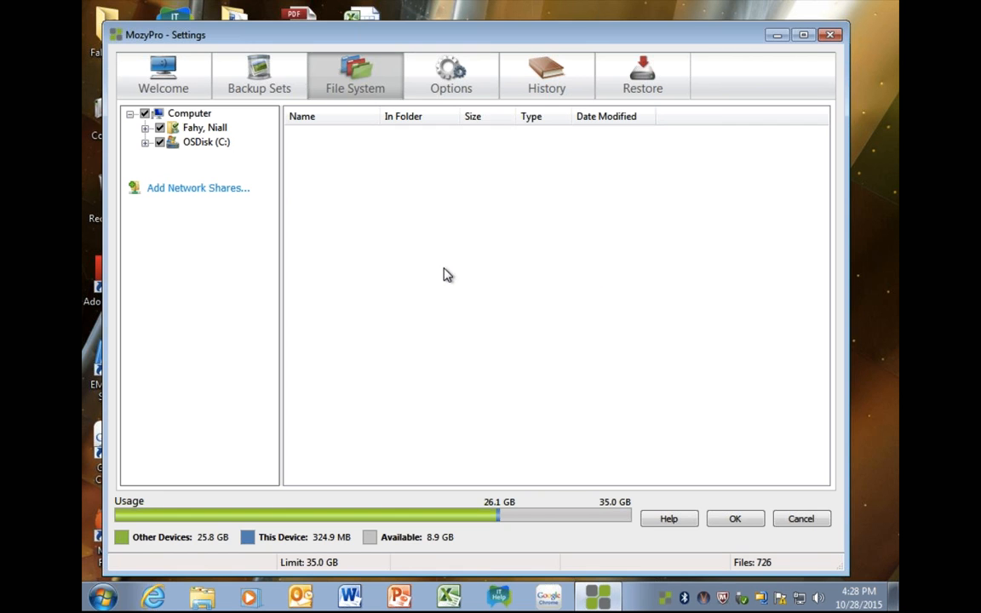